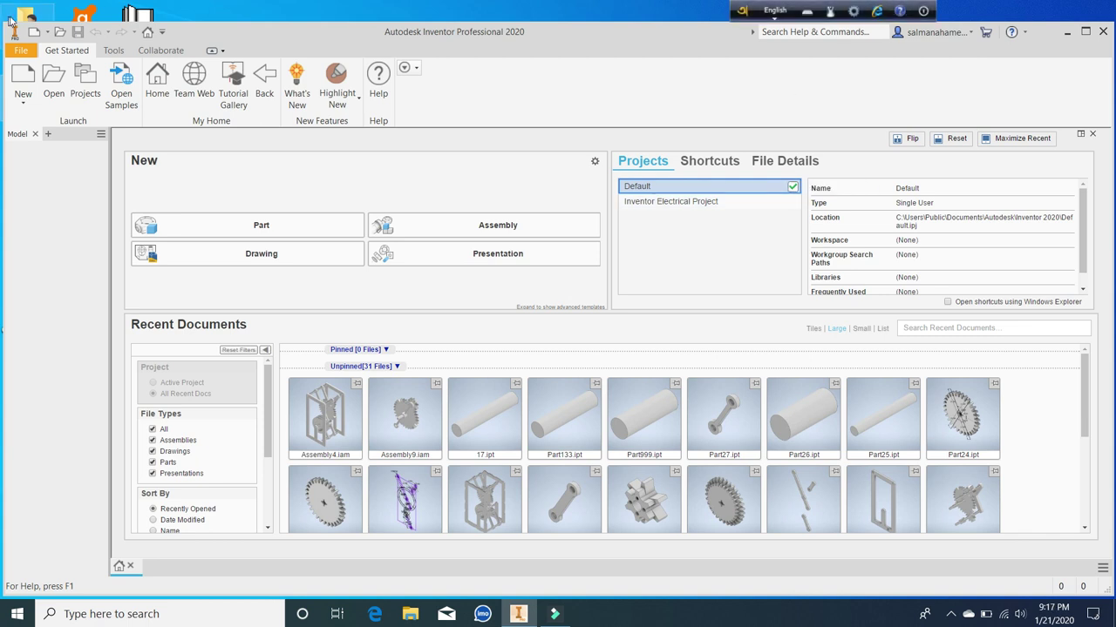
Create a new part file from the Standard.ipt template
{"action": "left_click", "coordinate": [21, 81]}
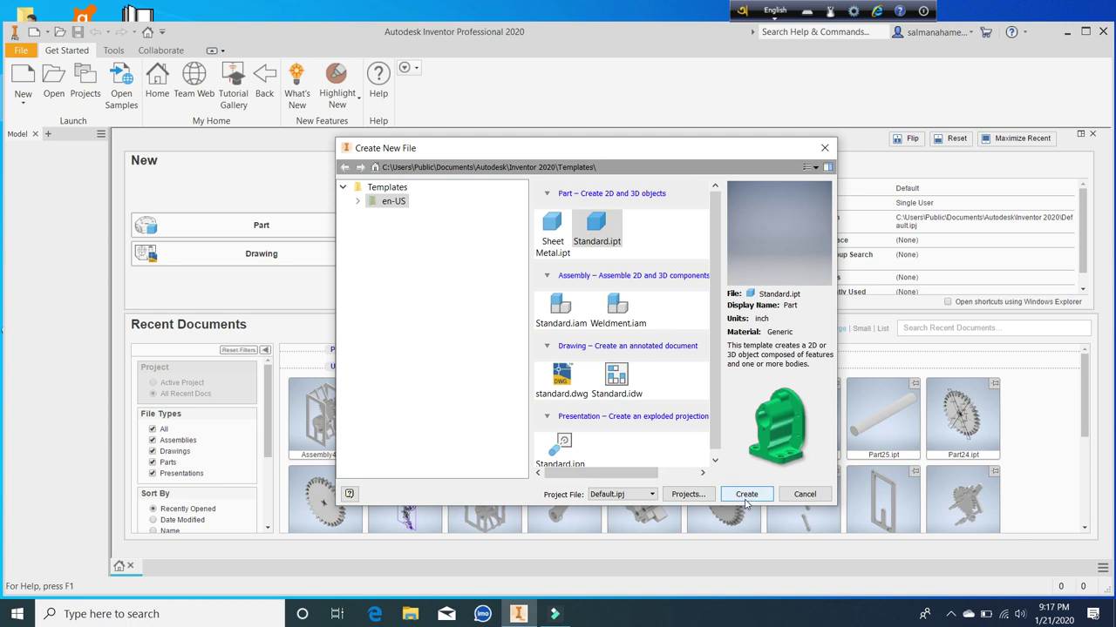
{"action": "left_click", "coordinate": [746, 494]}
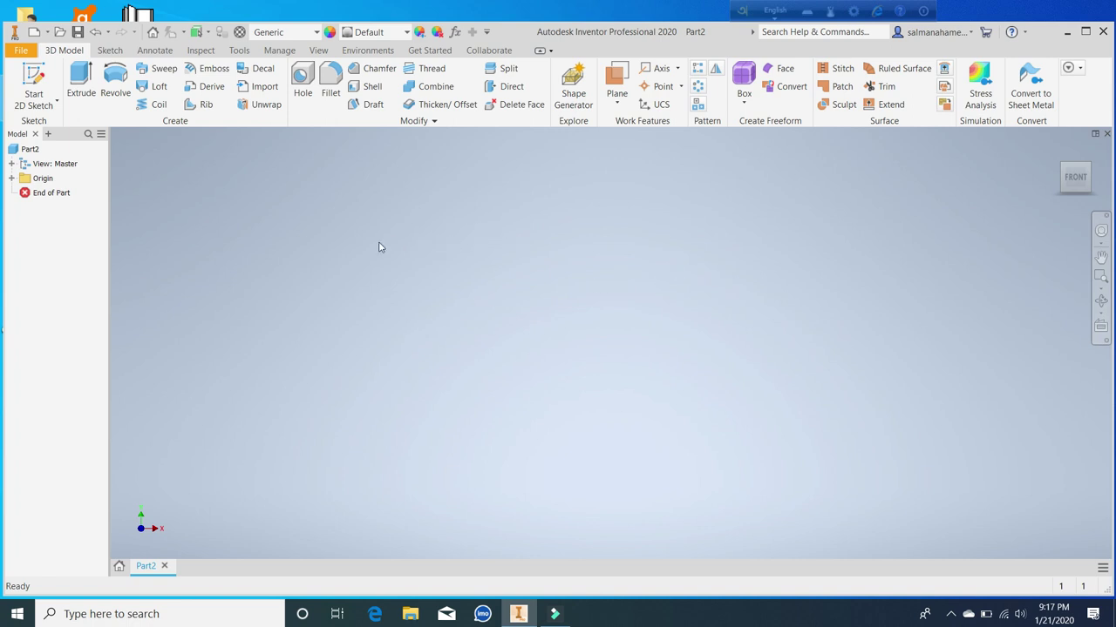
Sketch on the XY plane a closed four-line rectangle above and left of the origin
{"action": "left_click", "coordinate": [35, 76]}
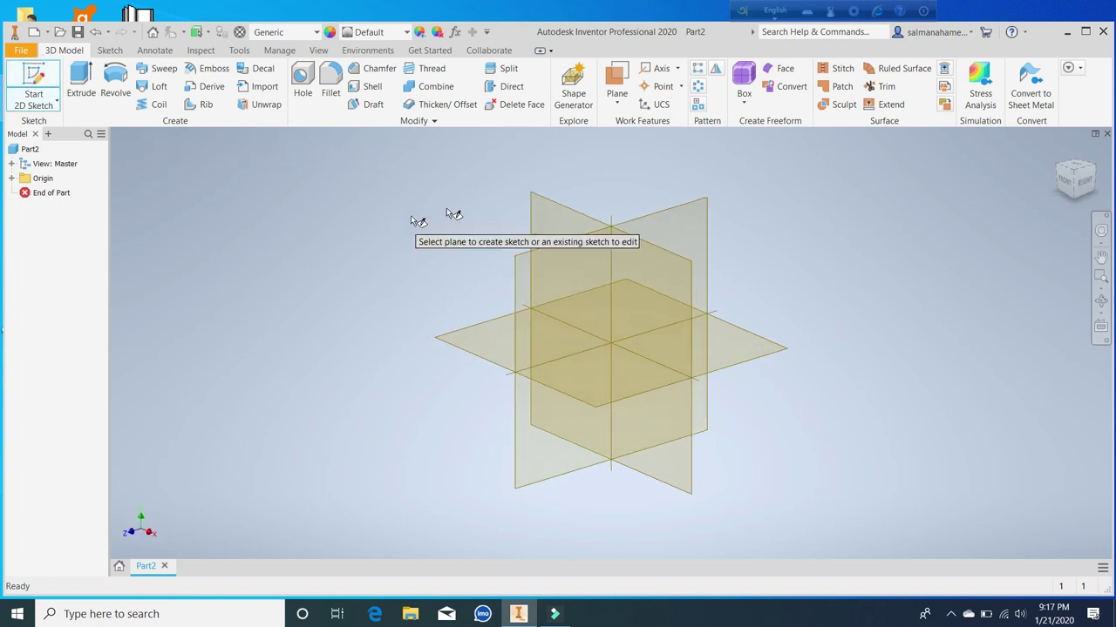
{"action": "left_click", "coordinate": [529, 194]}
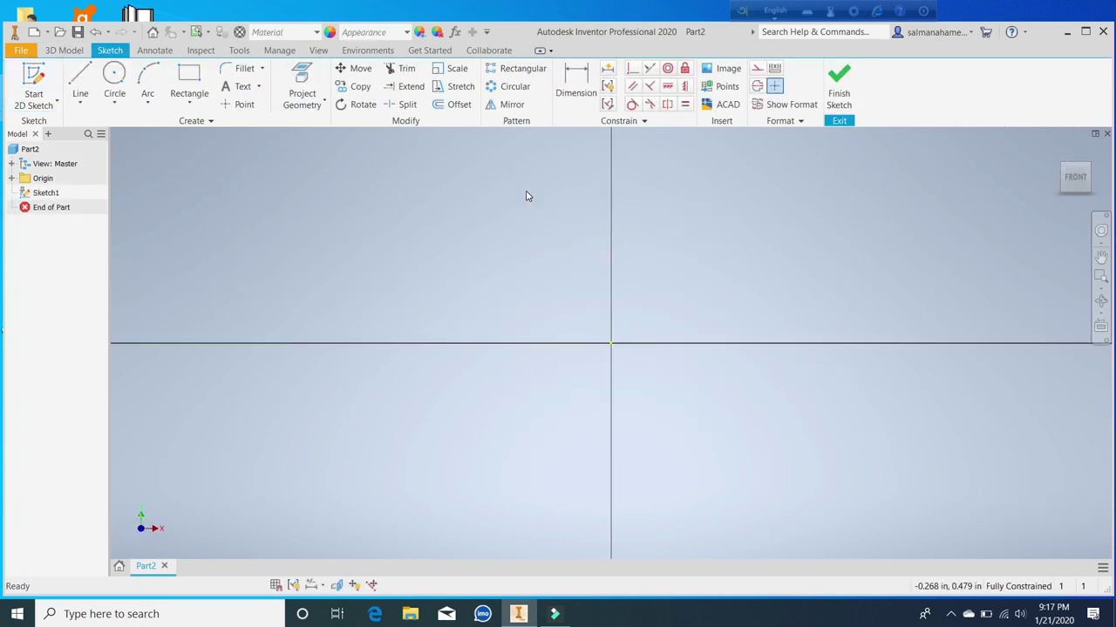
{"action": "left_click", "coordinate": [80, 77]}
{"action": "left_click", "coordinate": [362, 210]}
{"action": "left_click", "coordinate": [477, 211]}
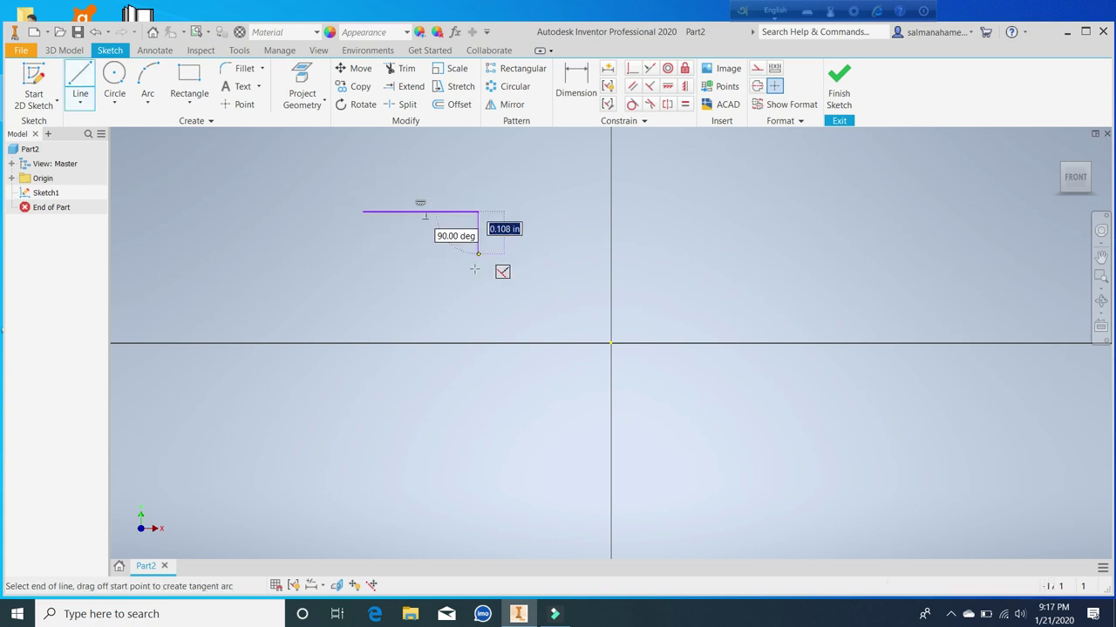
{"action": "left_click", "coordinate": [476, 301]}
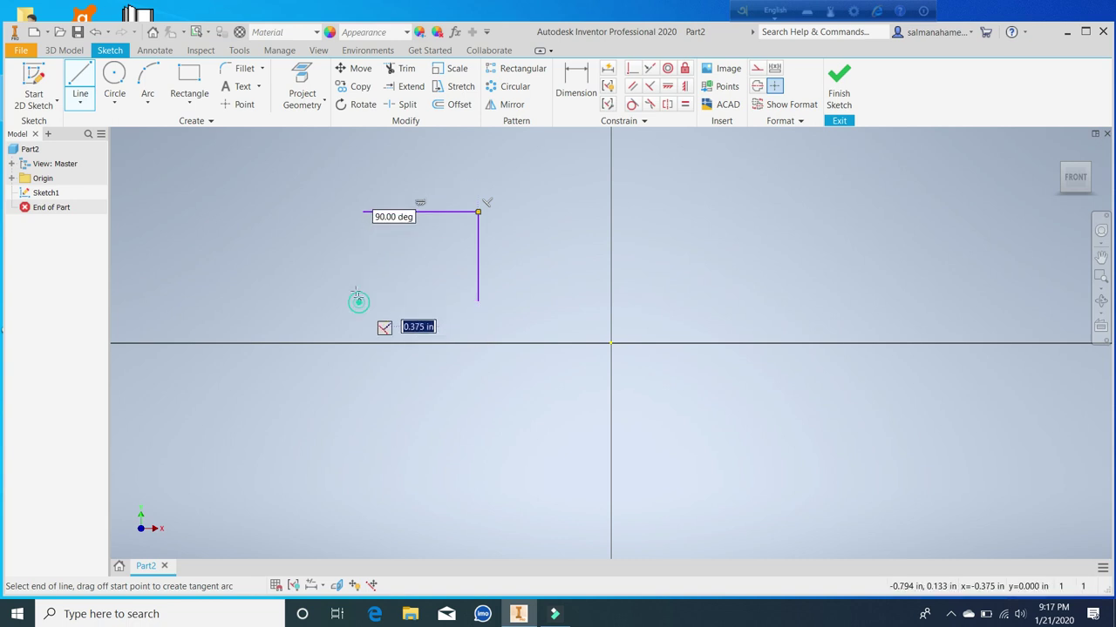
{"action": "left_click", "coordinate": [358, 300]}
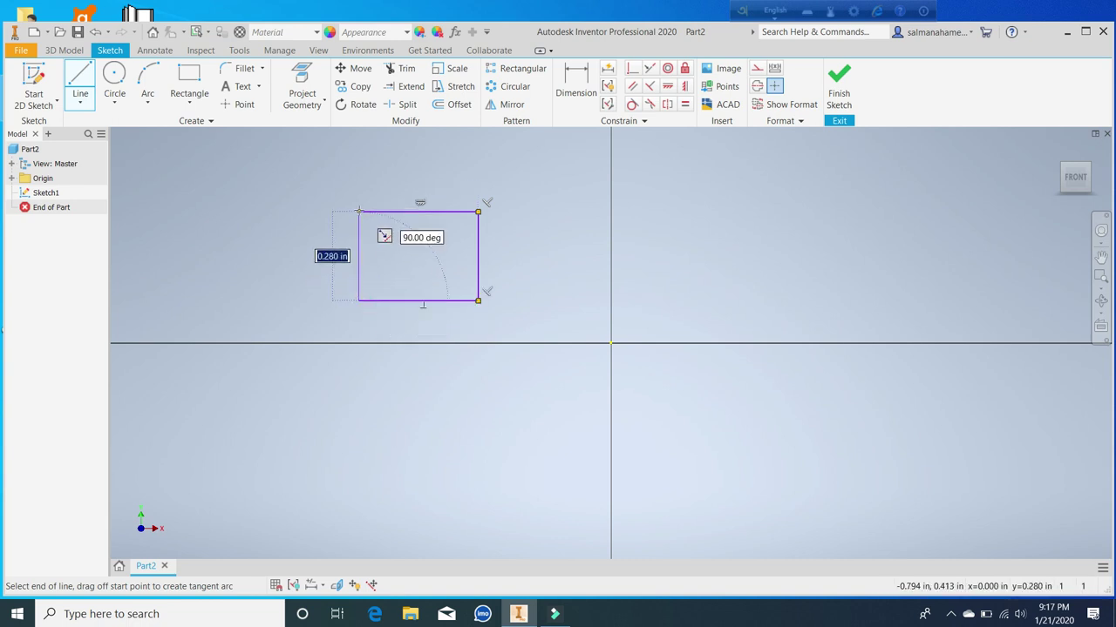
{"action": "left_click", "coordinate": [358, 211]}
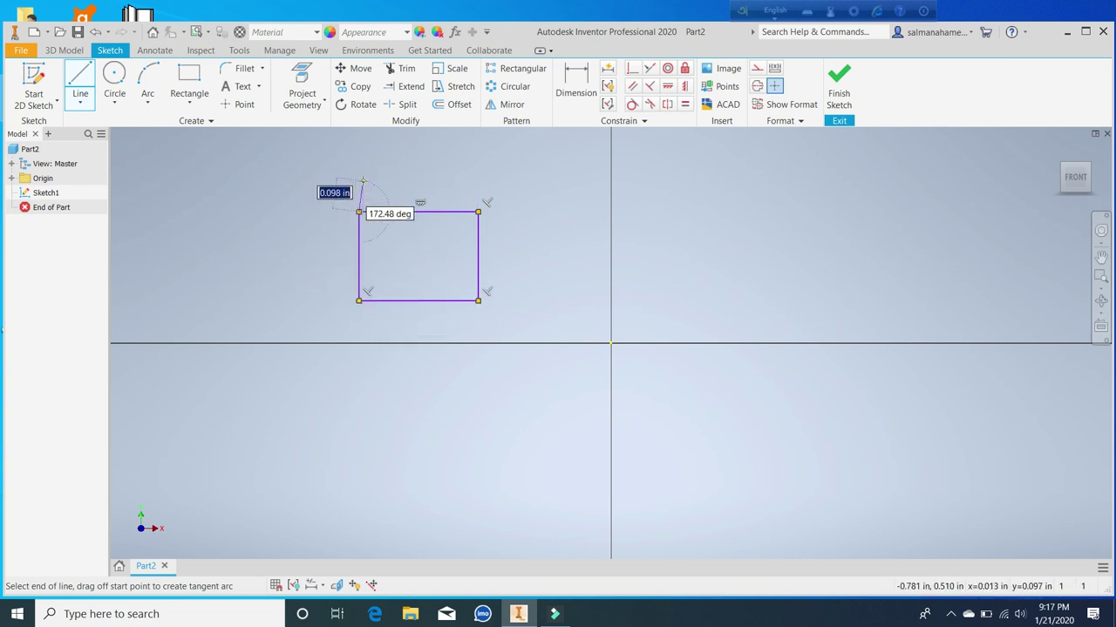
{"action": "right_click", "coordinate": [362, 181]}
{"action": "left_click", "coordinate": [371, 219]}
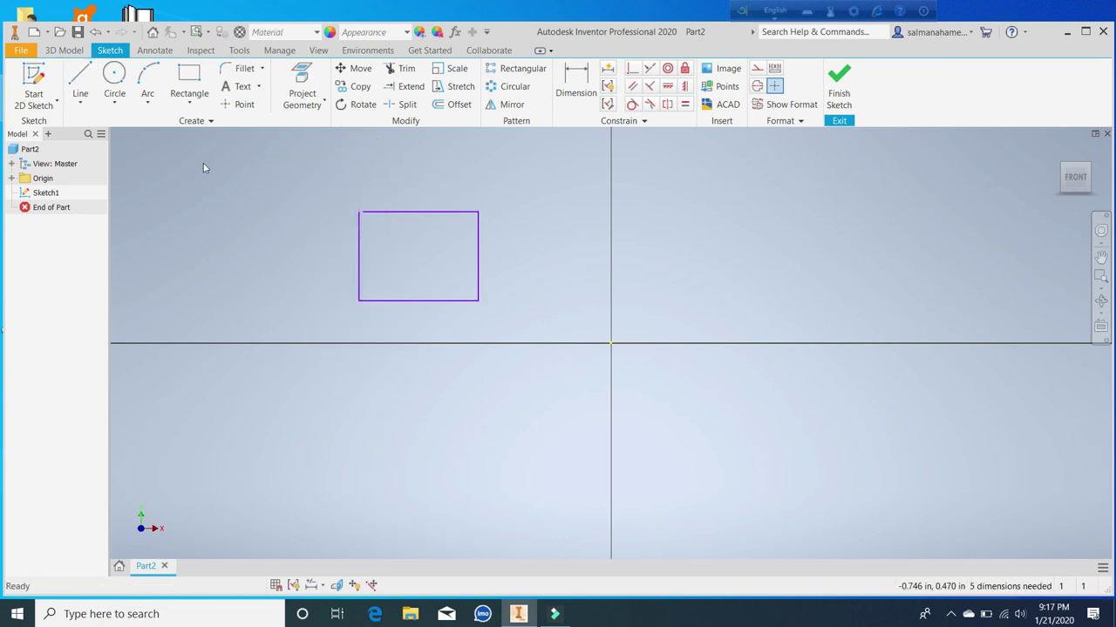
Draw a single diagonal line from the origin rising up and to the right
{"action": "left_click", "coordinate": [78, 75]}
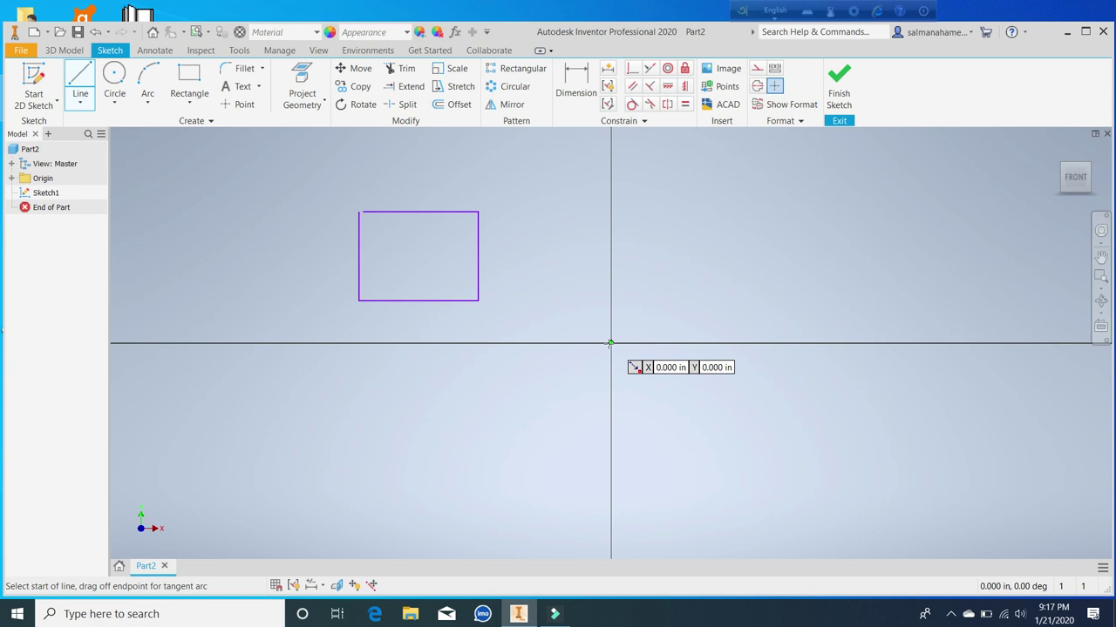
{"action": "left_click", "coordinate": [610, 342]}
{"action": "left_click", "coordinate": [714, 244]}
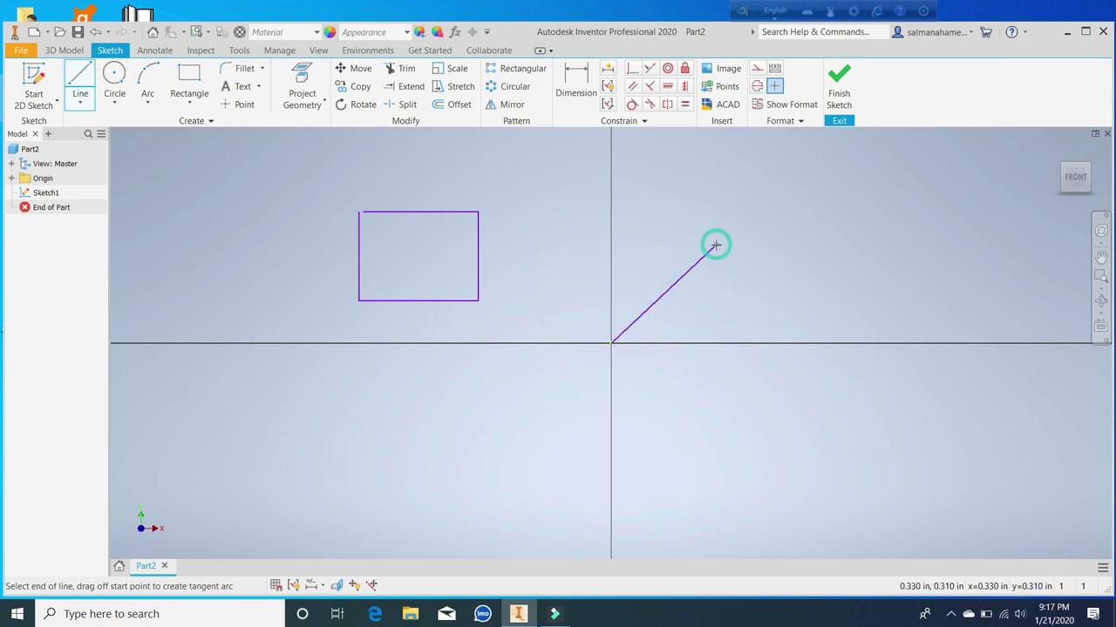
{"action": "right_click", "coordinate": [794, 293]}
{"action": "left_click", "coordinate": [816, 281]}
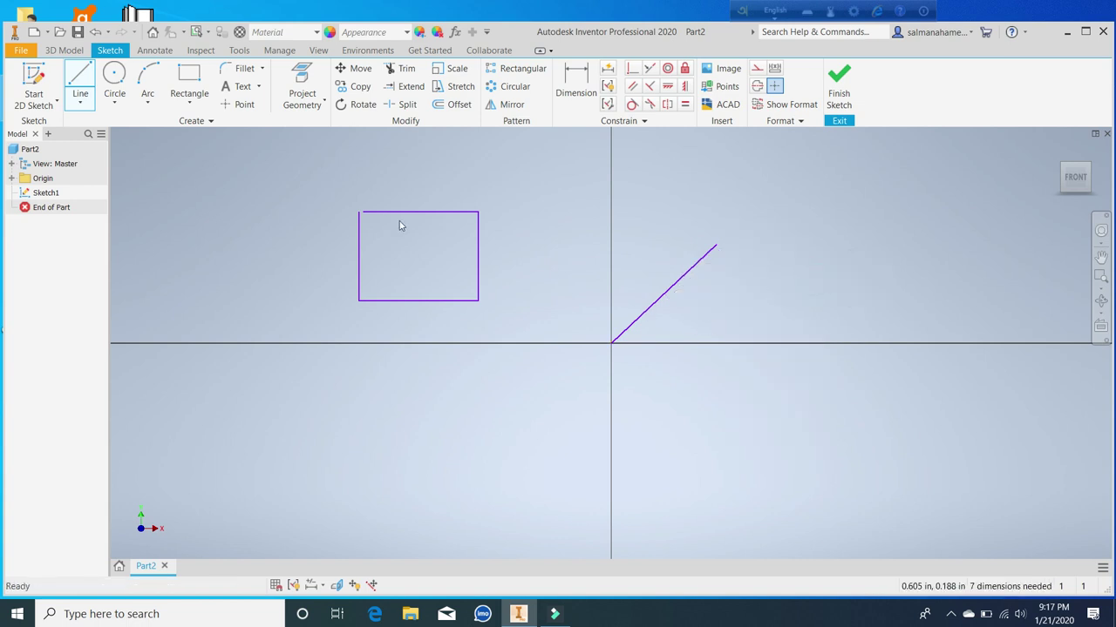
Draw a closed three-sided triangle starting and ending at the origin
{"action": "left_click", "coordinate": [78, 72]}
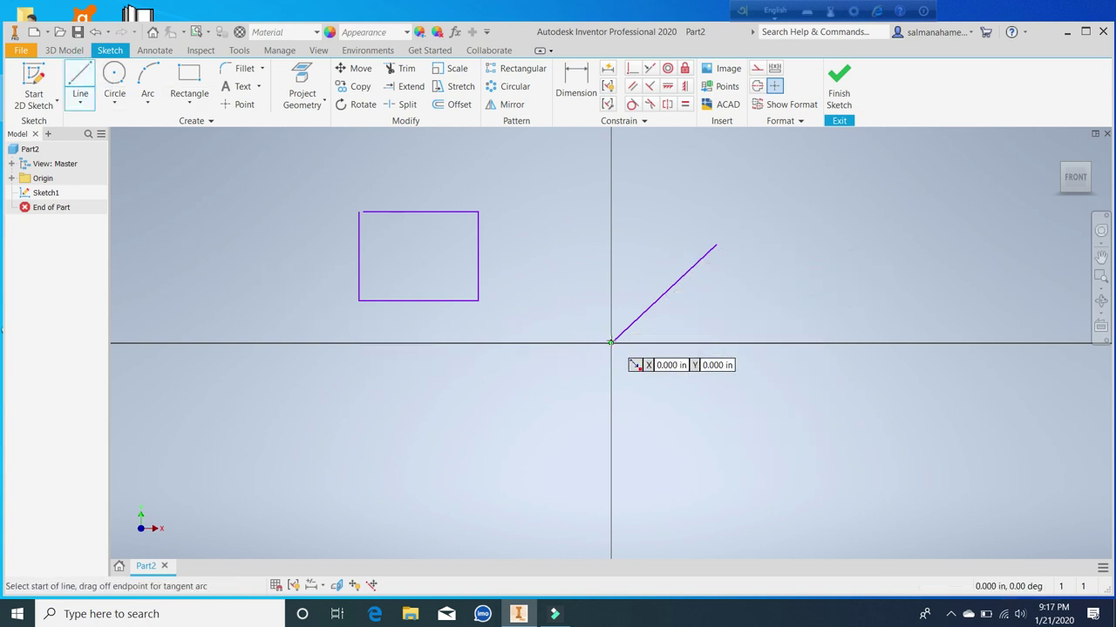
{"action": "left_click", "coordinate": [611, 342]}
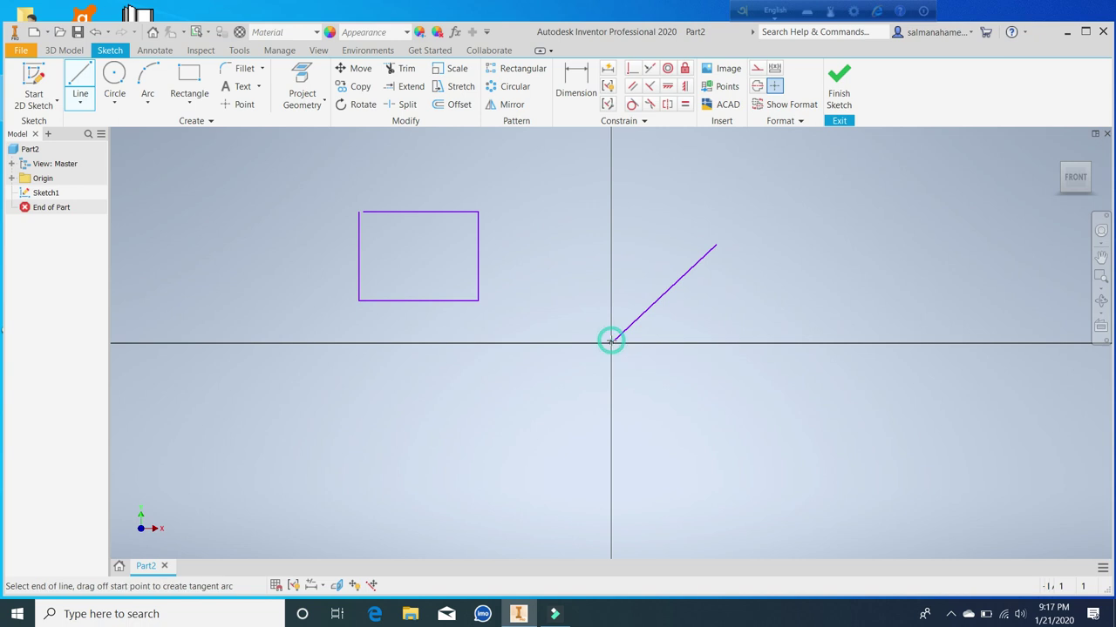
{"action": "left_click", "coordinate": [575, 205]}
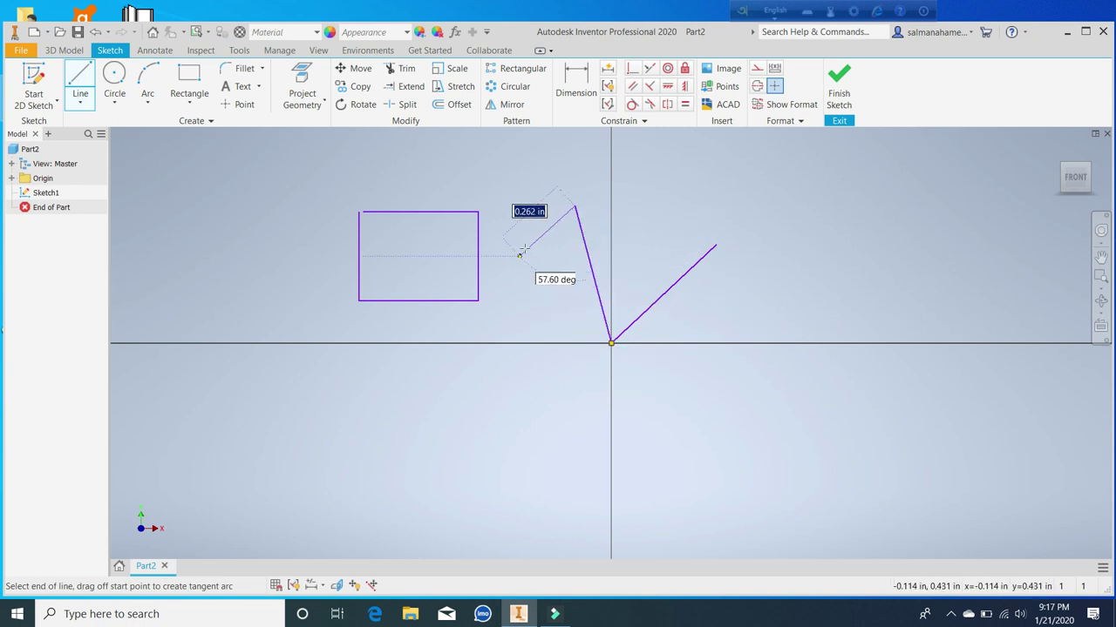
{"action": "left_click", "coordinate": [524, 234]}
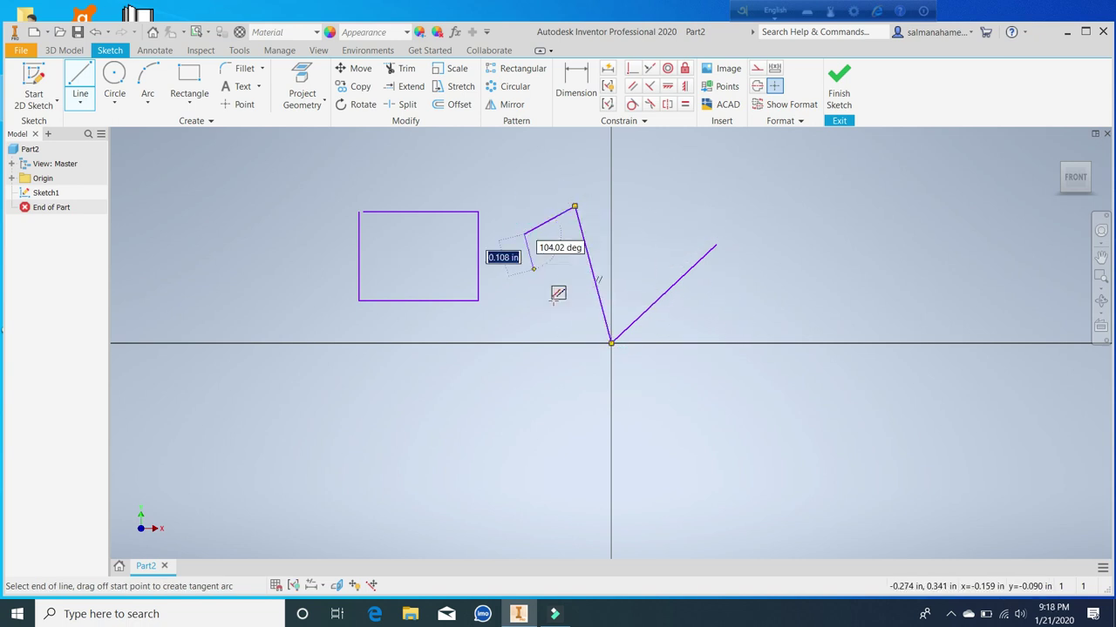
{"action": "left_click", "coordinate": [611, 343]}
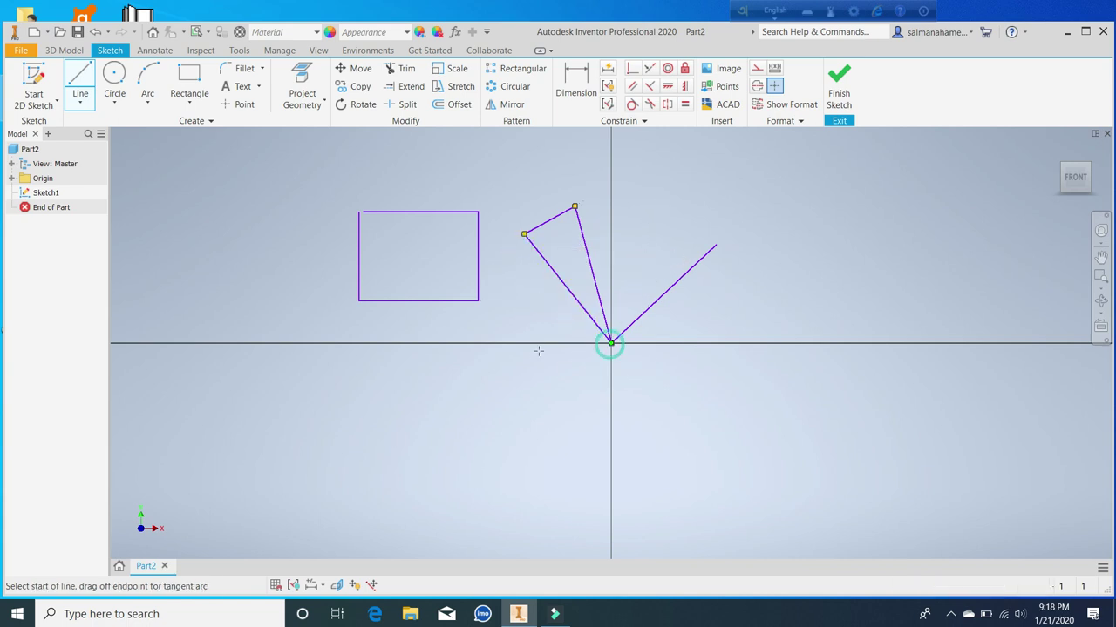
{"action": "right_click", "coordinate": [661, 220]}
{"action": "left_click", "coordinate": [706, 220]}
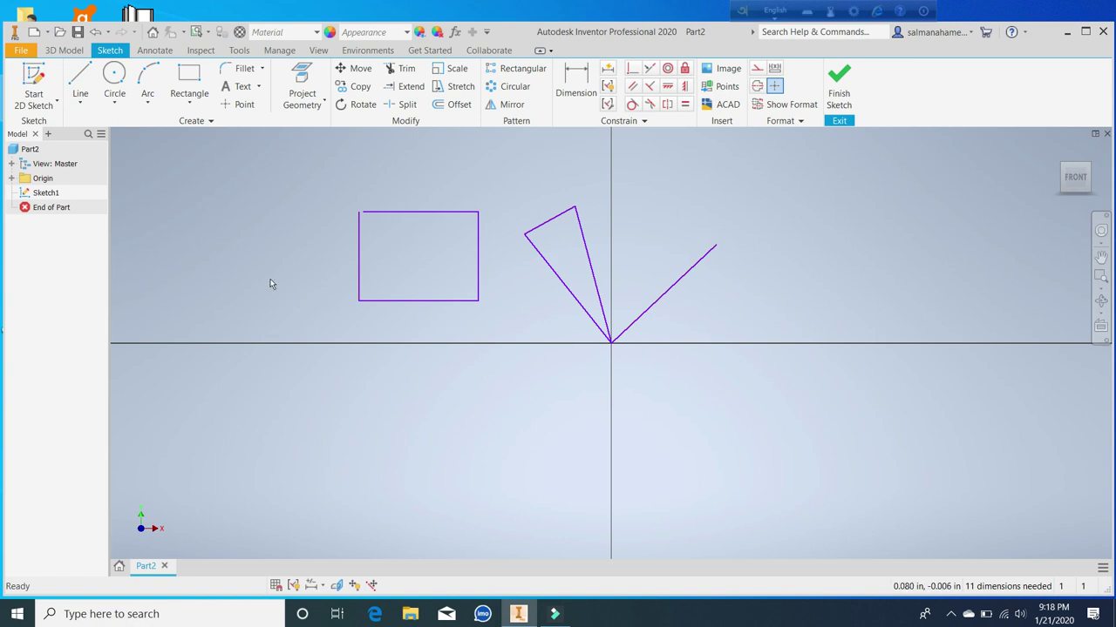
Draw a small closed four-line rectangle at the upper left, left of the first rectangle
{"action": "left_click", "coordinate": [78, 73]}
{"action": "left_click", "coordinate": [233, 185]}
{"action": "left_click", "coordinate": [311, 186]}
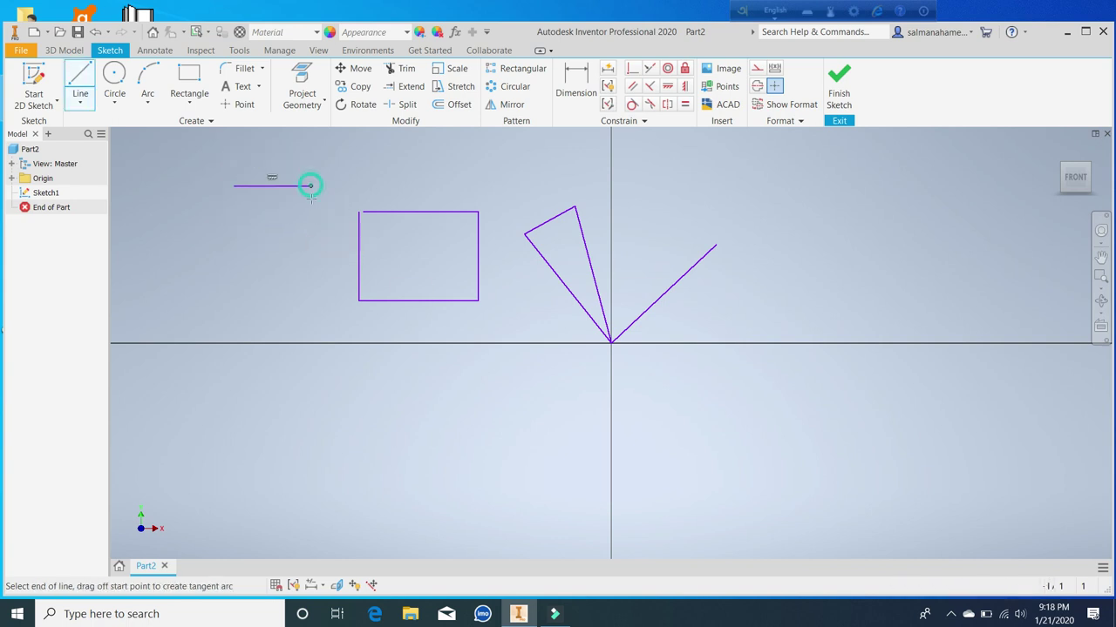
{"action": "left_click", "coordinate": [310, 255]}
{"action": "left_click", "coordinate": [232, 259]}
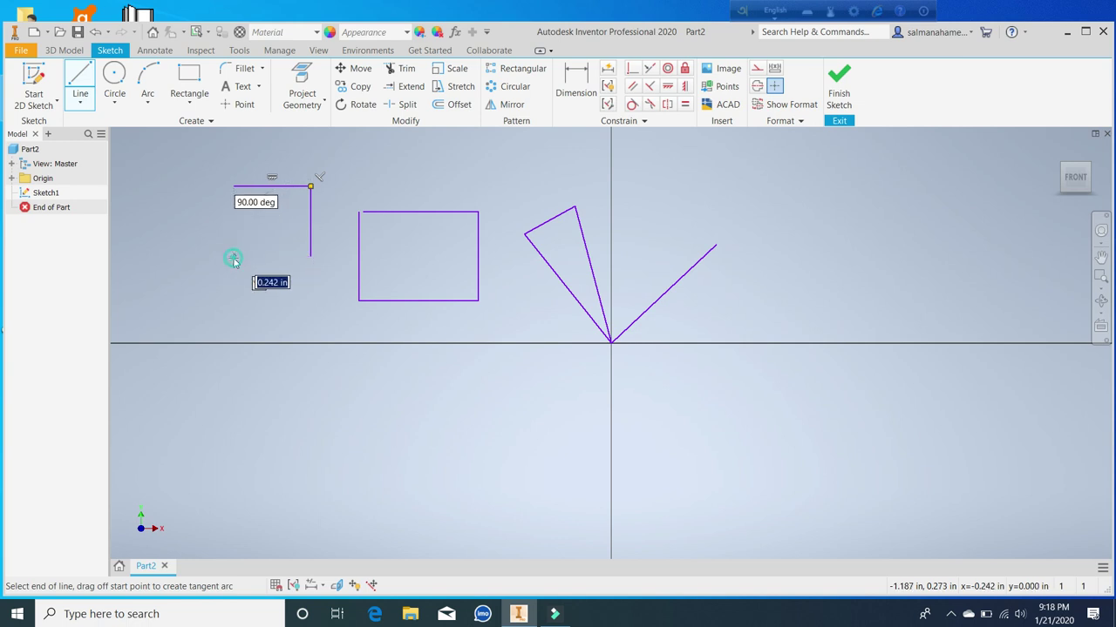
{"action": "left_click", "coordinate": [233, 186]}
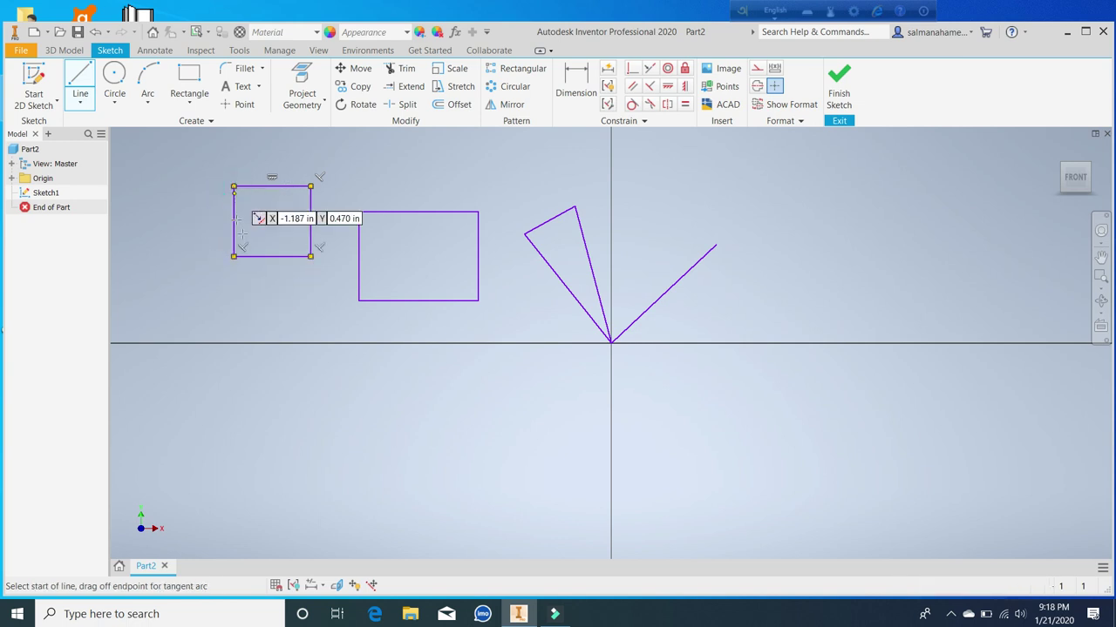
{"action": "right_click_drag", "start_coordinate": [347, 175], "coordinate": [392, 183]}
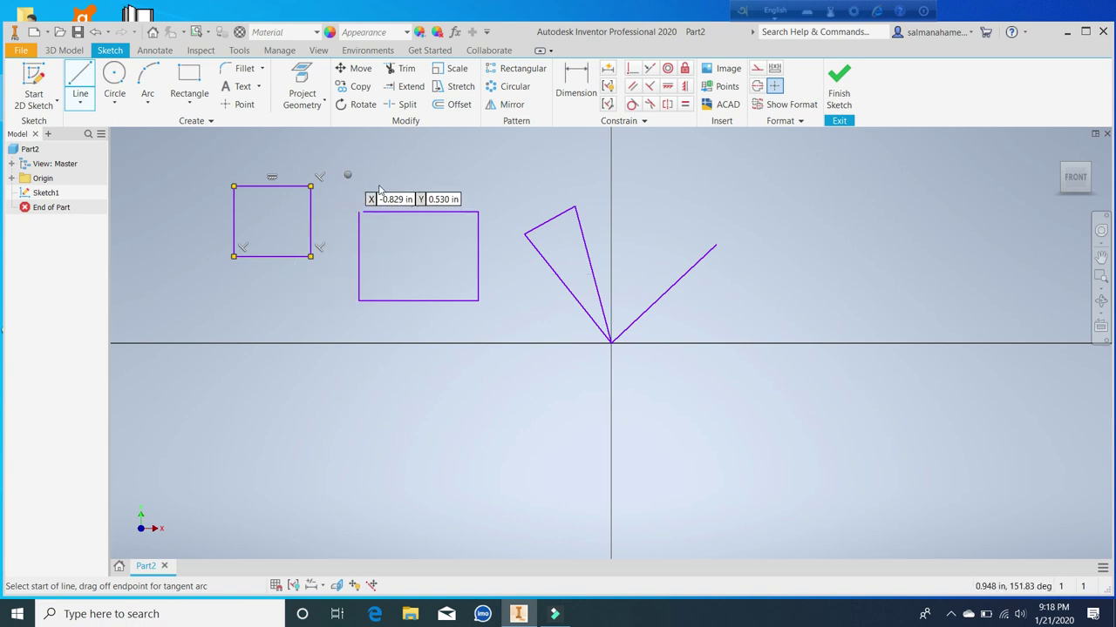
{"action": "left_click", "coordinate": [393, 180]}
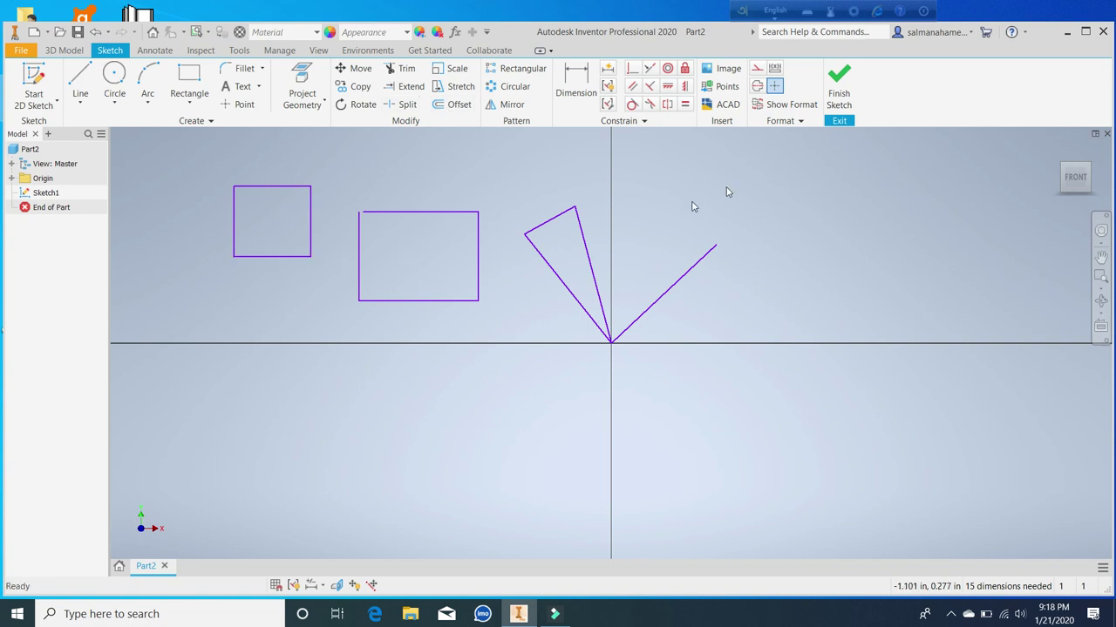
Finish Sketch1 and return to the 3D Model environment to view the profiles
{"action": "left_click", "coordinate": [839, 81]}
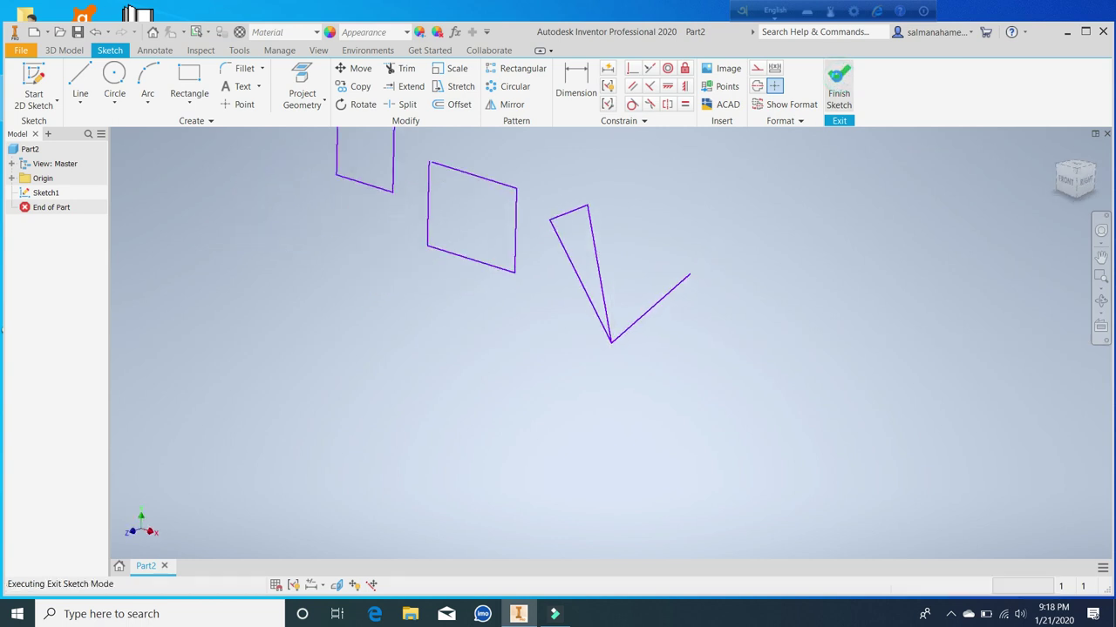
{"action": "scroll", "coordinate": [528, 272], "scroll_direction": "down", "scroll_amount": 5}
{"action": "scroll", "coordinate": [523, 270], "scroll_direction": "down", "scroll_amount": 2}
{"action": "scroll", "coordinate": [517, 250], "scroll_direction": "up", "scroll_amount": 3}
{"action": "scroll", "coordinate": [517, 250], "scroll_direction": "up", "scroll_amount": 3}
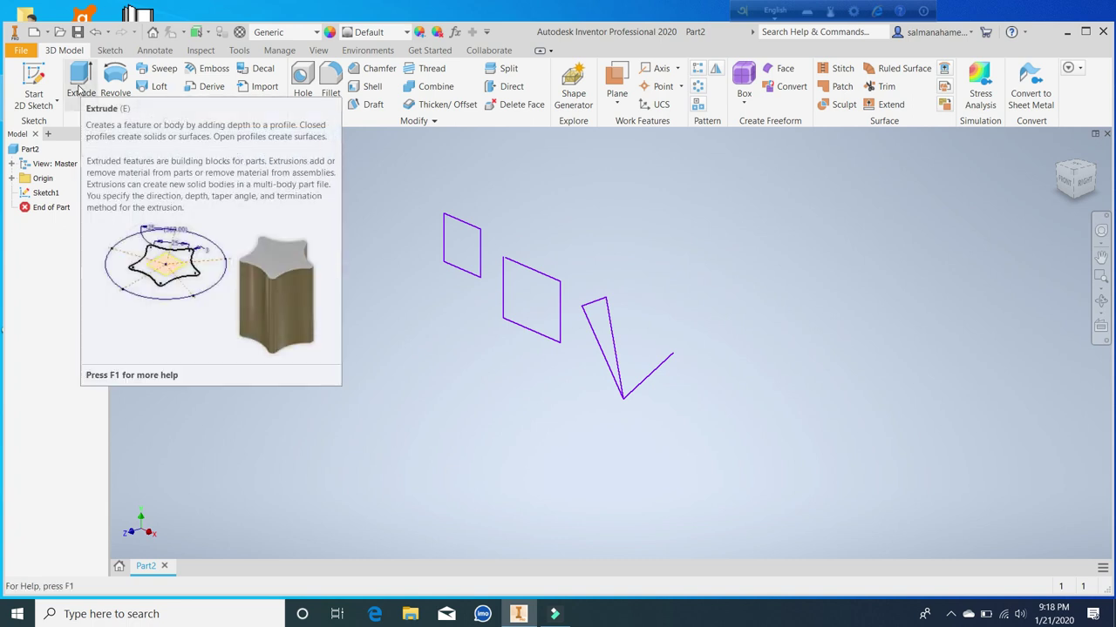
Start an Extrude feature with the default 1.000 in distance, zooming around the profiles
{"action": "left_click", "coordinate": [78, 83]}
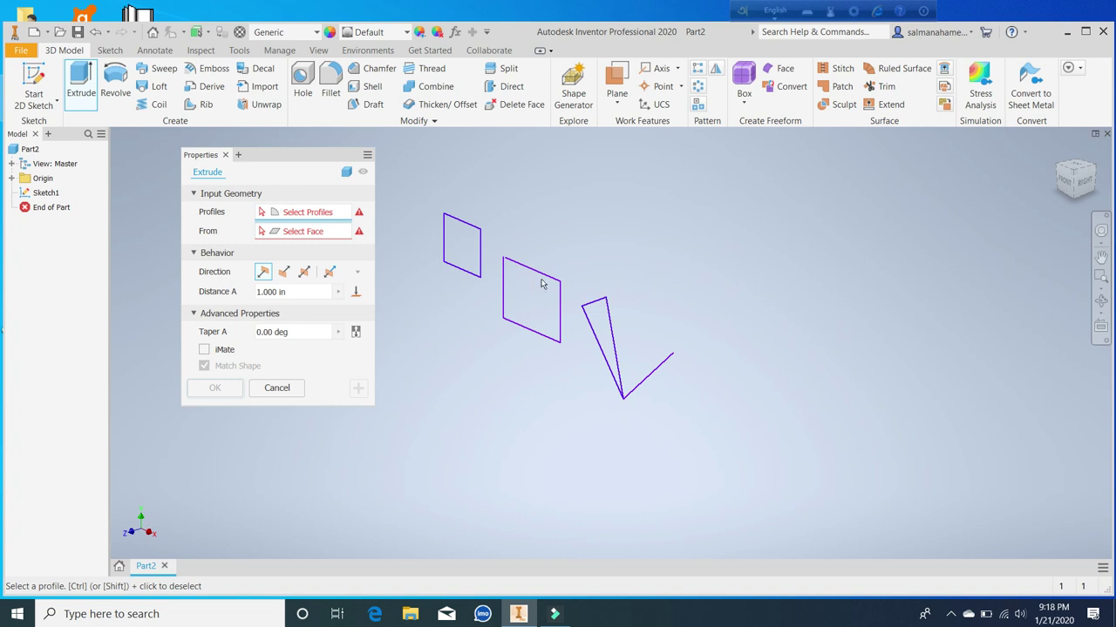
{"action": "scroll", "coordinate": [505, 261], "scroll_direction": "down", "scroll_amount": 3}
{"action": "scroll", "coordinate": [503, 261], "scroll_direction": "down", "scroll_amount": 3}
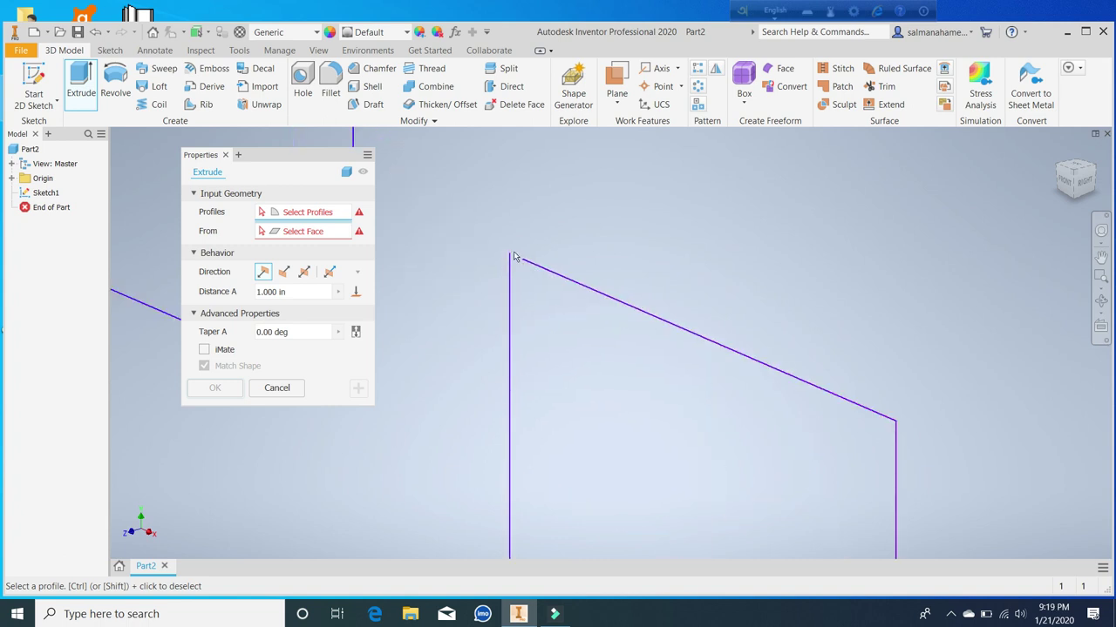
{"action": "scroll", "coordinate": [554, 320], "scroll_direction": "up", "scroll_amount": 3}
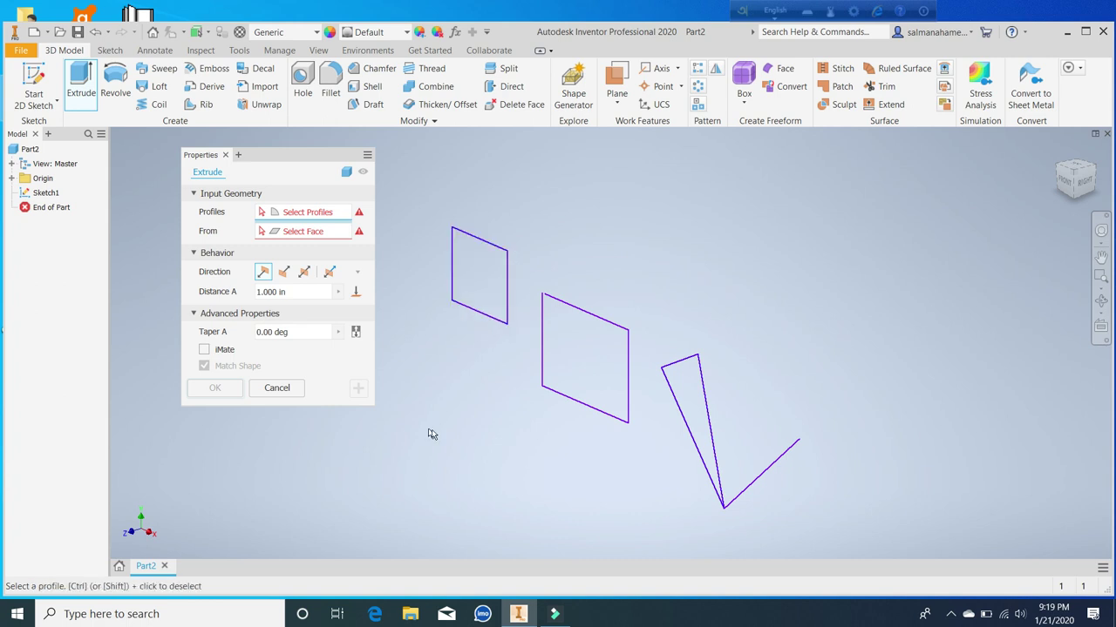
{"action": "scroll", "coordinate": [551, 342], "scroll_direction": "down", "scroll_amount": 5}
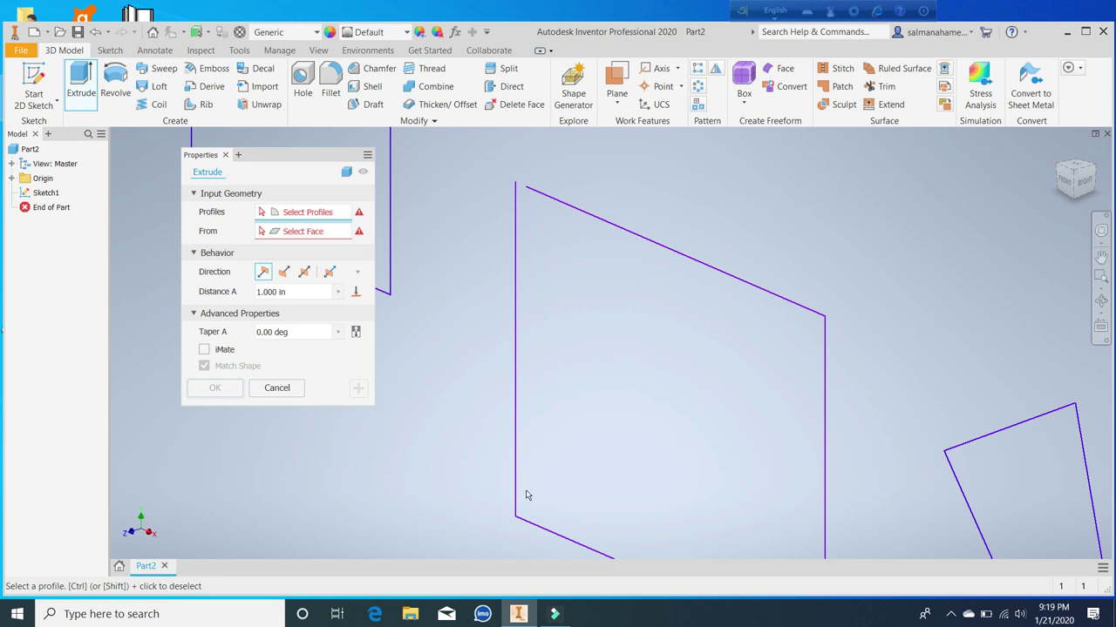
{"action": "scroll", "coordinate": [540, 472], "scroll_direction": "up", "scroll_amount": 5}
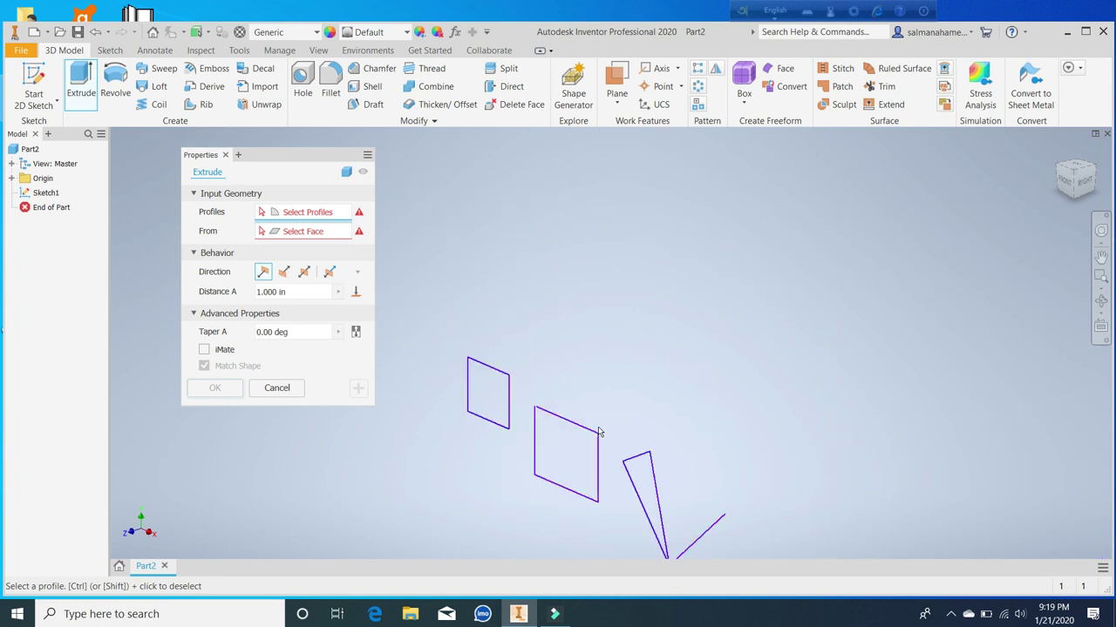
{"action": "scroll", "coordinate": [655, 494], "scroll_direction": "down", "scroll_amount": 2}
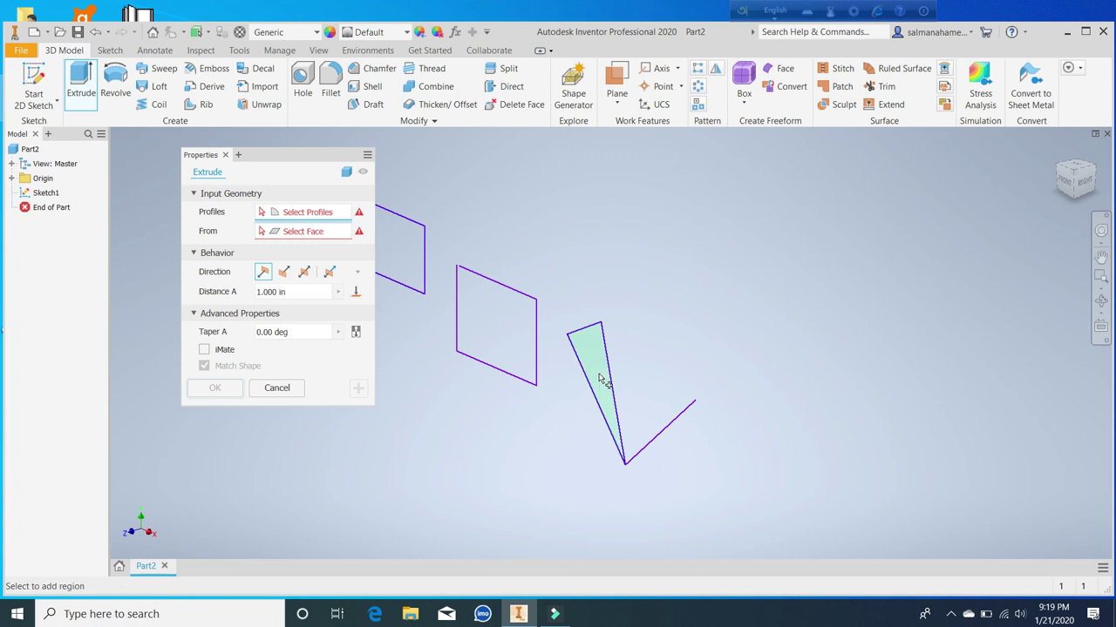
{"action": "scroll", "coordinate": [599, 379], "scroll_direction": "up", "scroll_amount": 2}
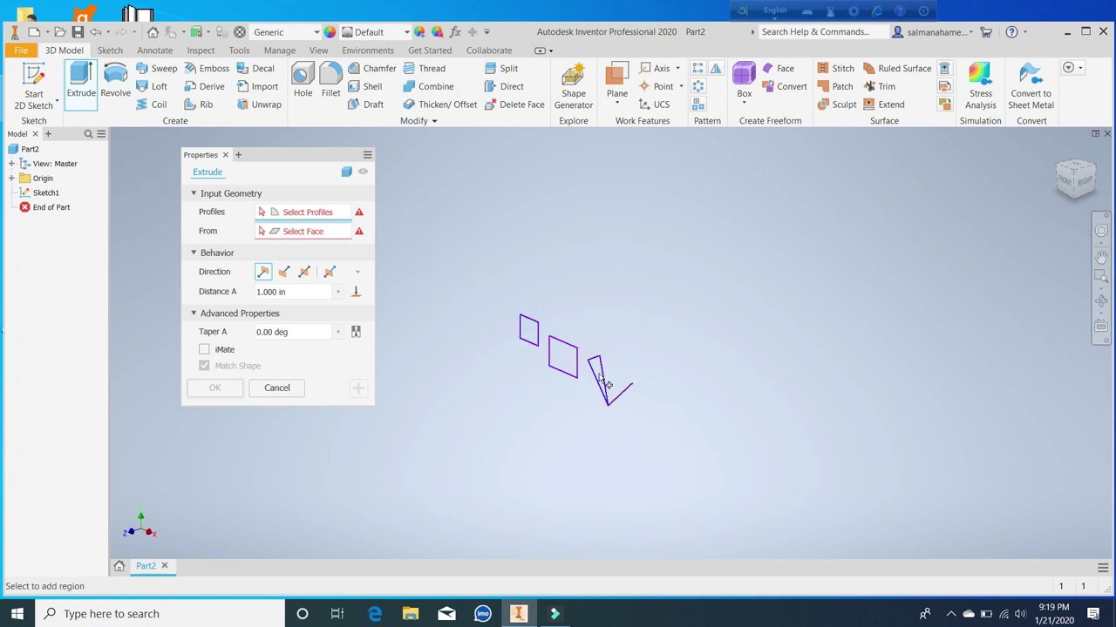
Extrude the small parallelogram profile 1 in to create the rectangular bar solid
{"action": "left_click", "coordinate": [528, 328]}
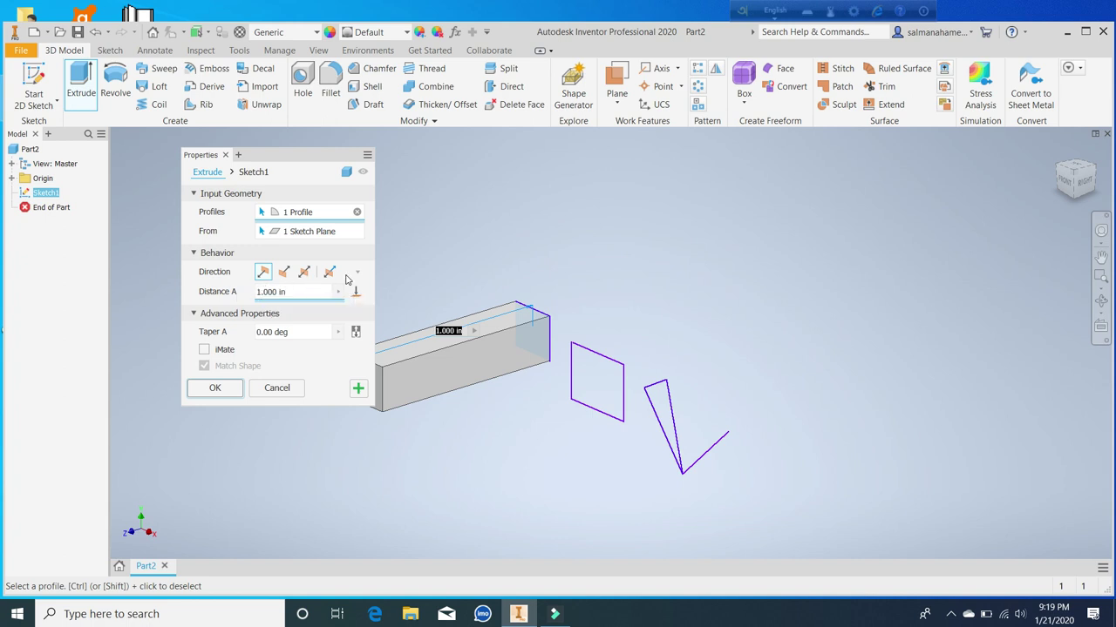
{"action": "left_click_drag", "start_coordinate": [300, 291], "coordinate": [250, 298]}
{"action": "type", "text": "2"}
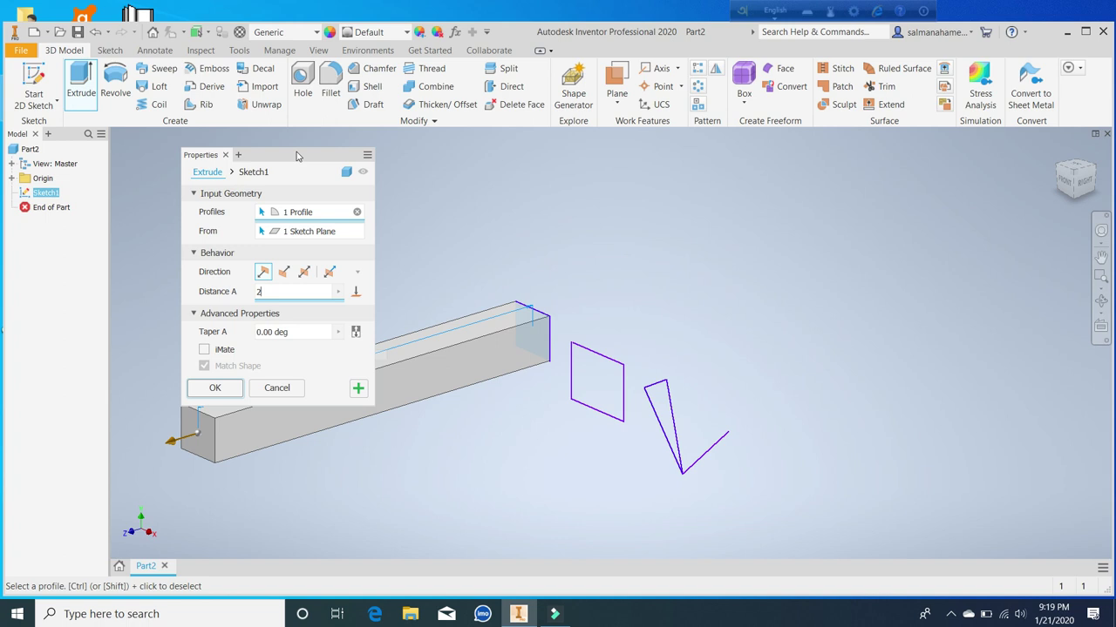
{"action": "mouse_move", "coordinate": [296, 154]}
{"action": "left_mouse_down"}
{"action": "mouse_move", "coordinate": [660, 142]}
{"action": "mouse_move", "coordinate": [734, 156]}
{"action": "left_mouse_up"}
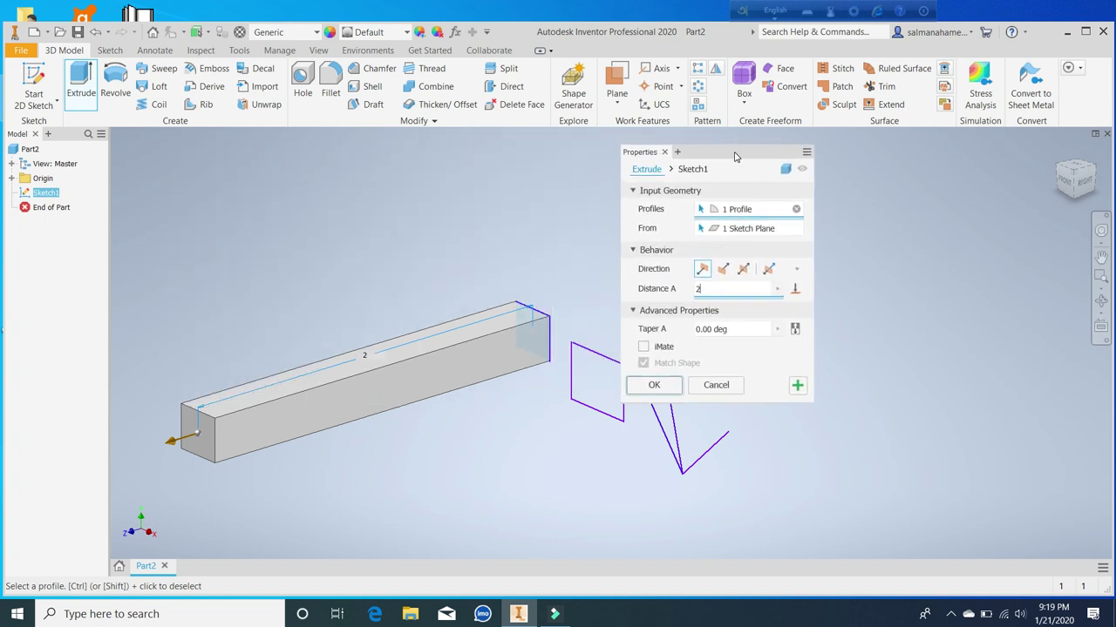
{"action": "key", "text": "BackSpace"}
{"action": "type", "text": "1"}
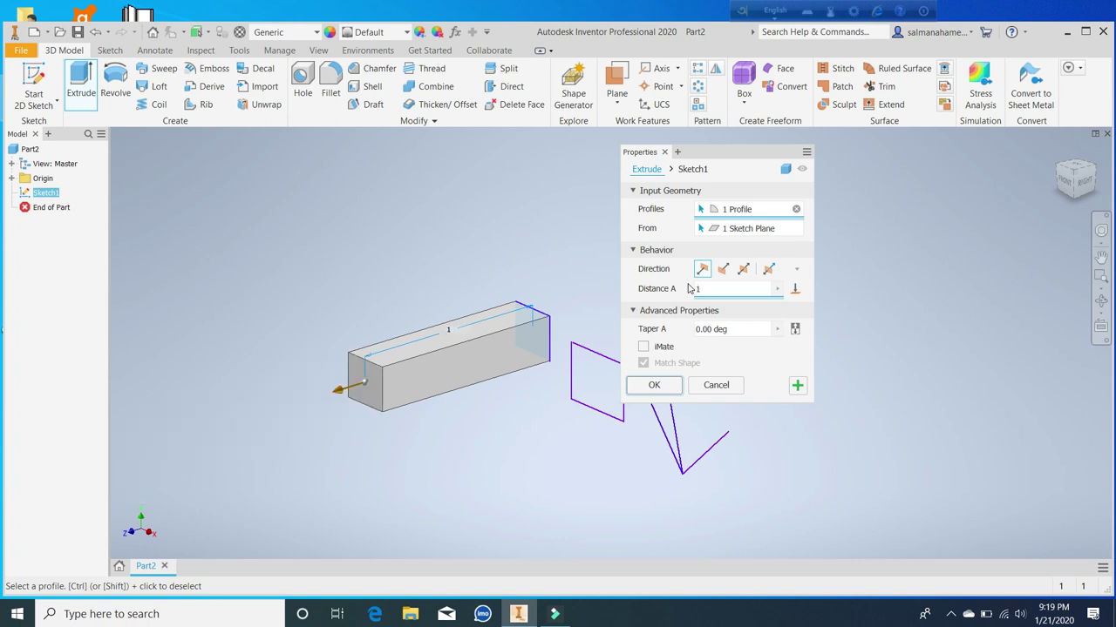
{"action": "left_click", "coordinate": [653, 385]}
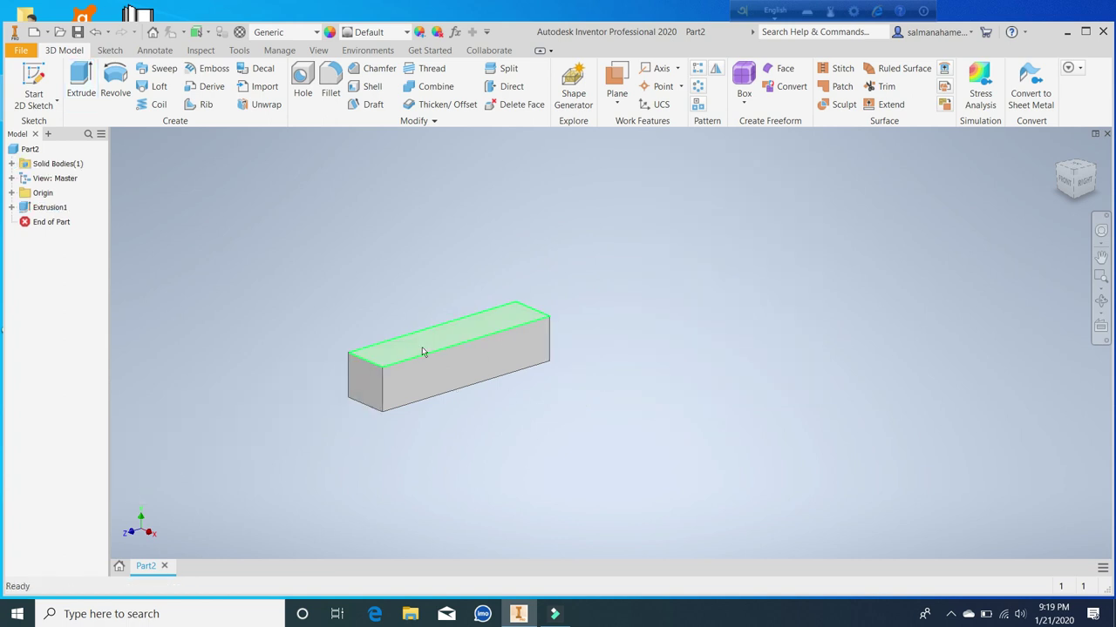
Turn on visibility of Sketch1 under Extrusion1 in the browser
{"action": "mouse_move", "coordinate": [442, 367]}
{"action": "left_click", "coordinate": [11, 207]}
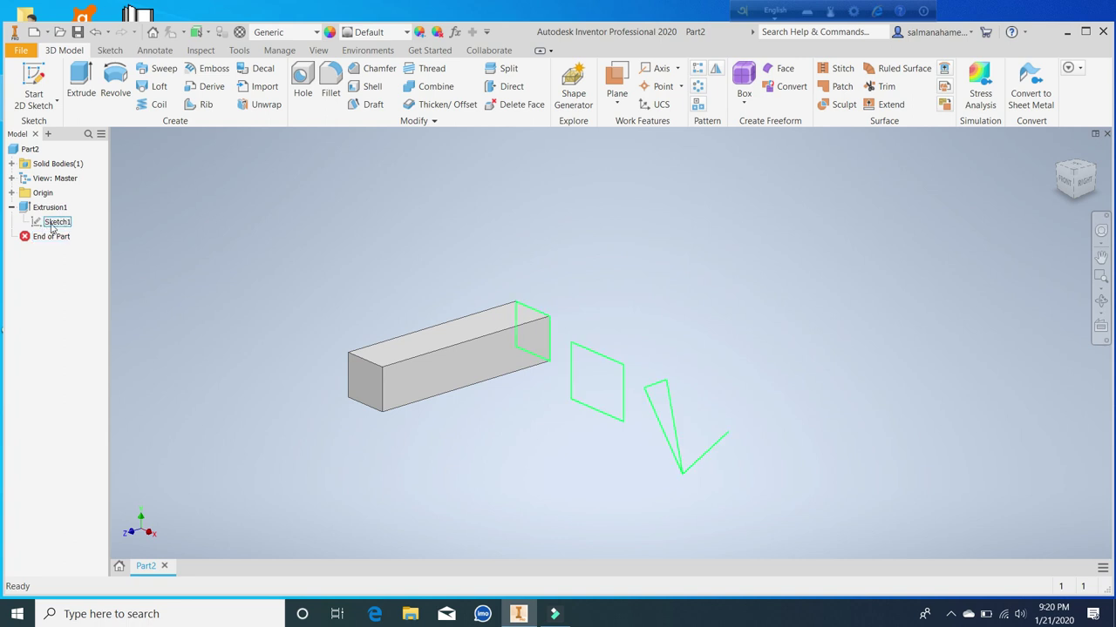
{"action": "right_click", "coordinate": [50, 226]}
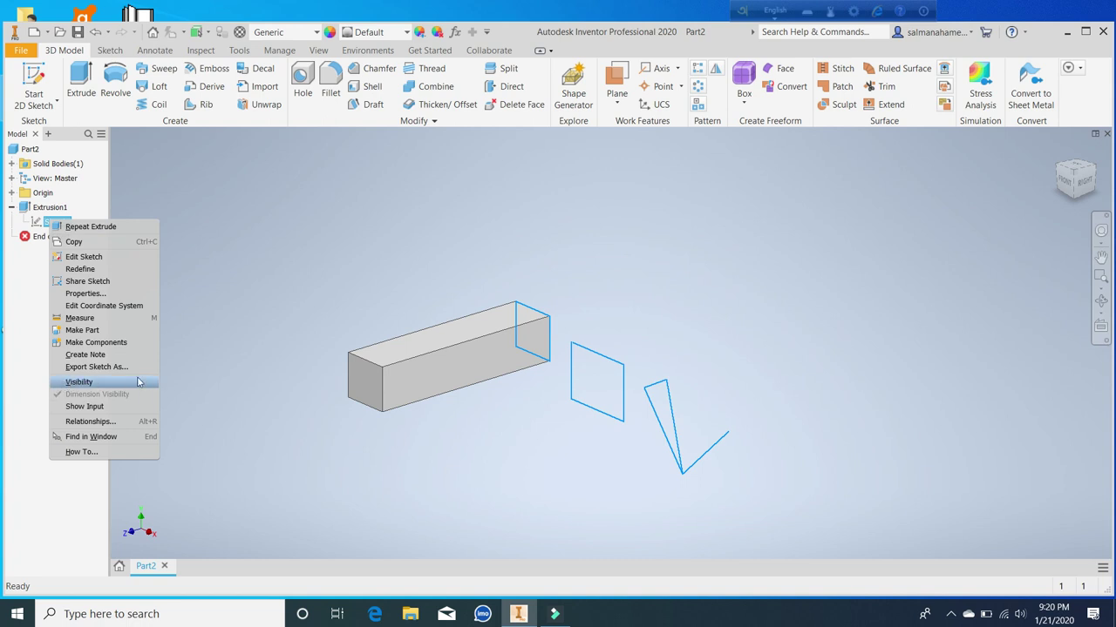
{"action": "left_click", "coordinate": [70, 381]}
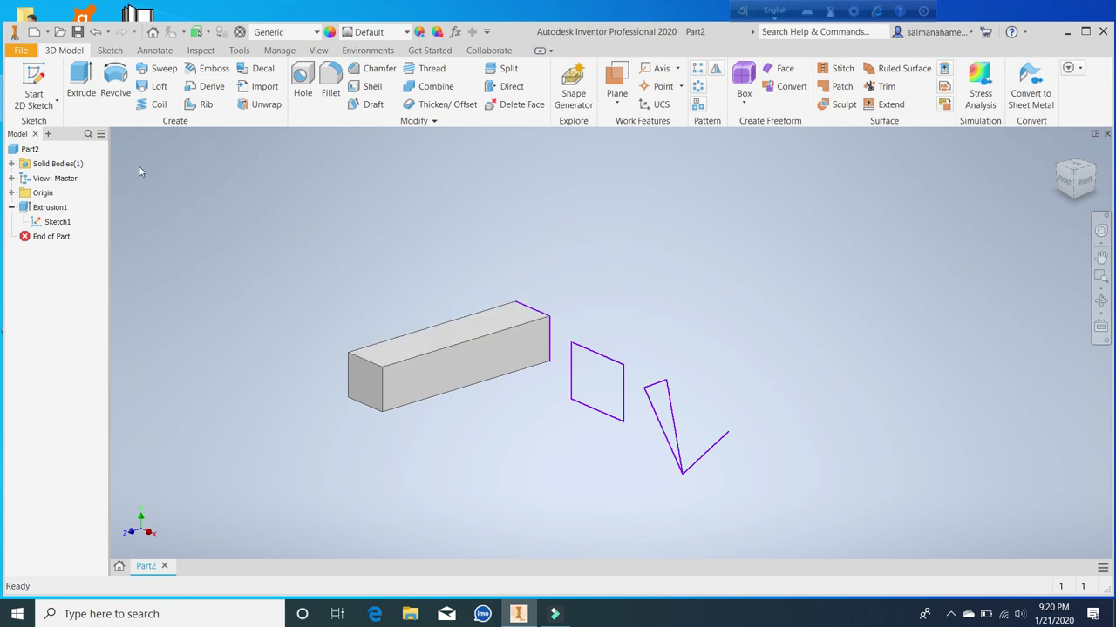
Extrude the triangle profile 0.5 in to form the wedge solid Extrusion2
{"action": "left_click", "coordinate": [77, 80]}
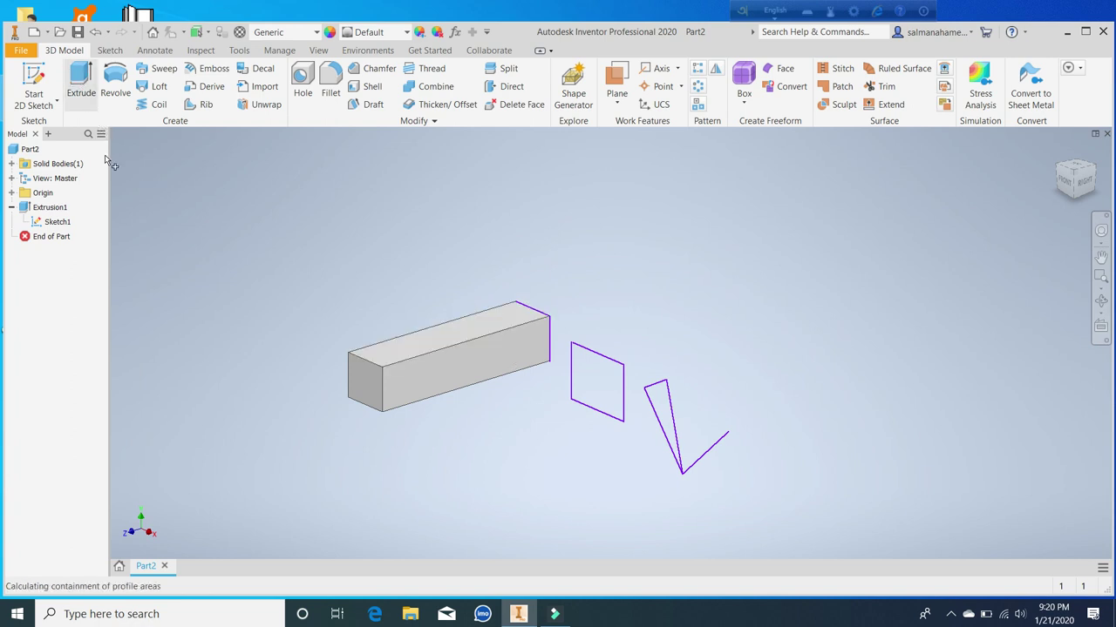
{"action": "left_click_drag", "start_coordinate": [742, 154], "coordinate": [233, 156]}
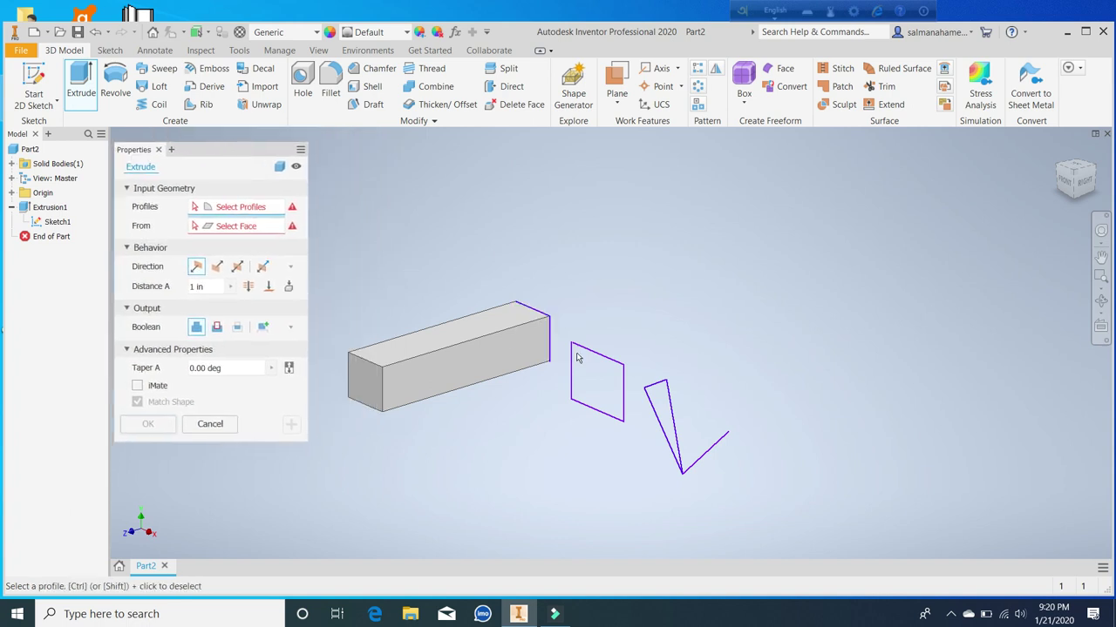
{"action": "scroll", "coordinate": [580, 346], "scroll_direction": "up", "scroll_amount": 3}
{"action": "scroll", "coordinate": [567, 350], "scroll_direction": "up", "scroll_amount": 3}
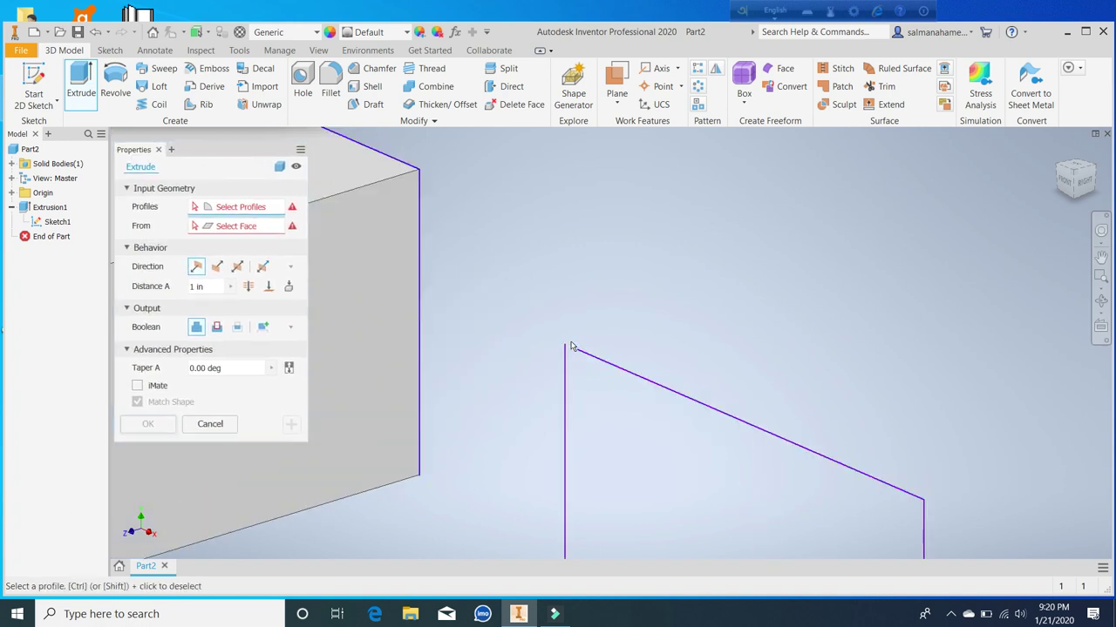
{"action": "scroll", "coordinate": [571, 350], "scroll_direction": "down", "scroll_amount": 5}
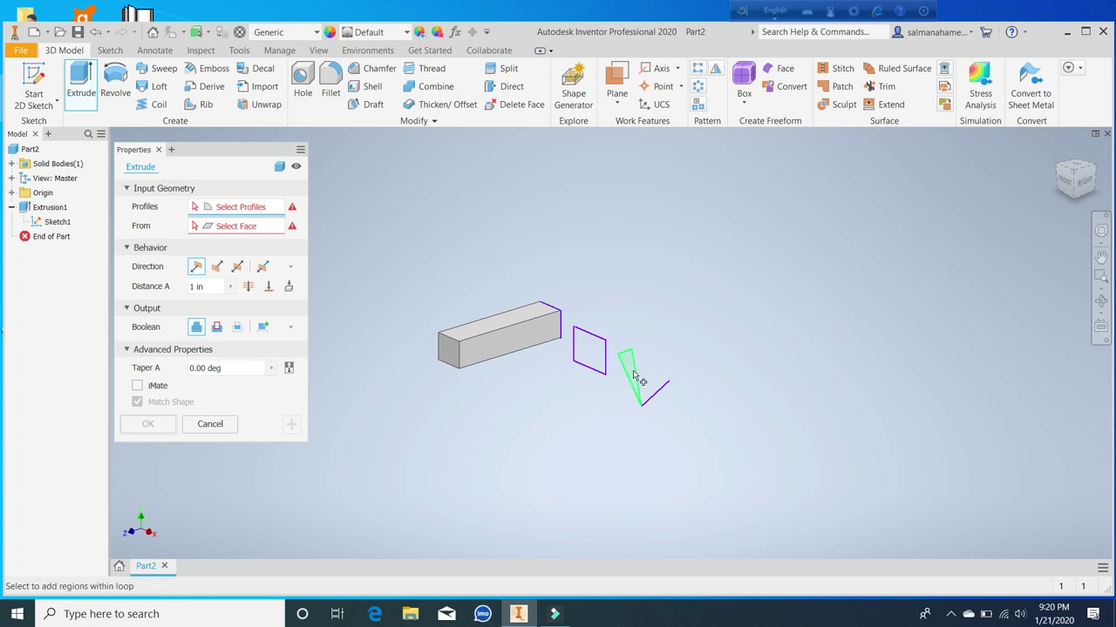
{"action": "scroll", "coordinate": [621, 377], "scroll_direction": "up", "scroll_amount": 3}
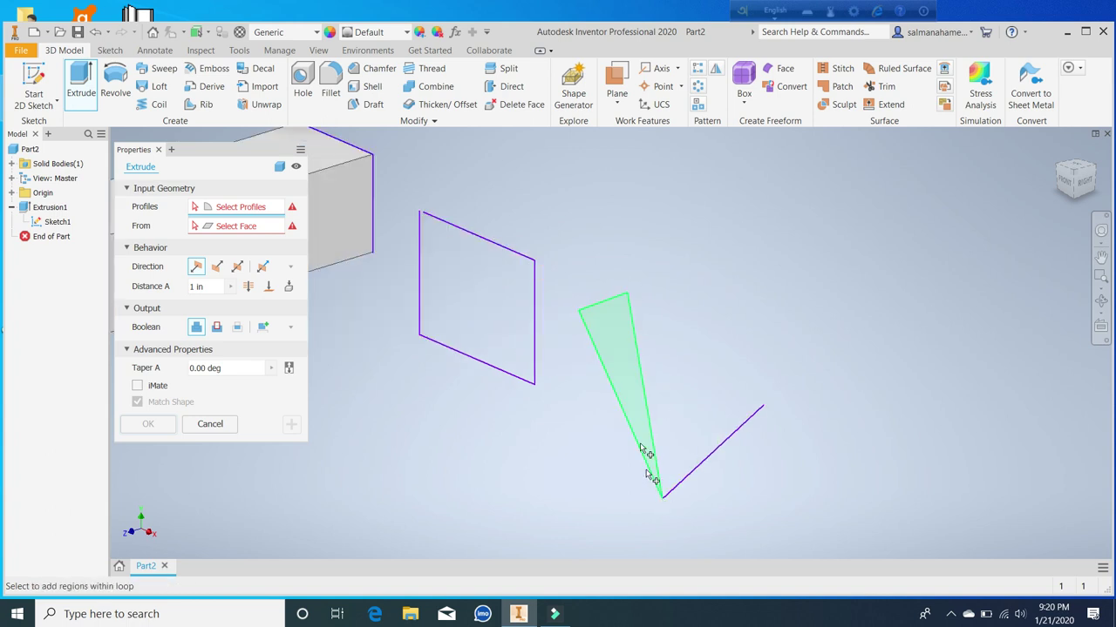
{"action": "left_click", "coordinate": [621, 378]}
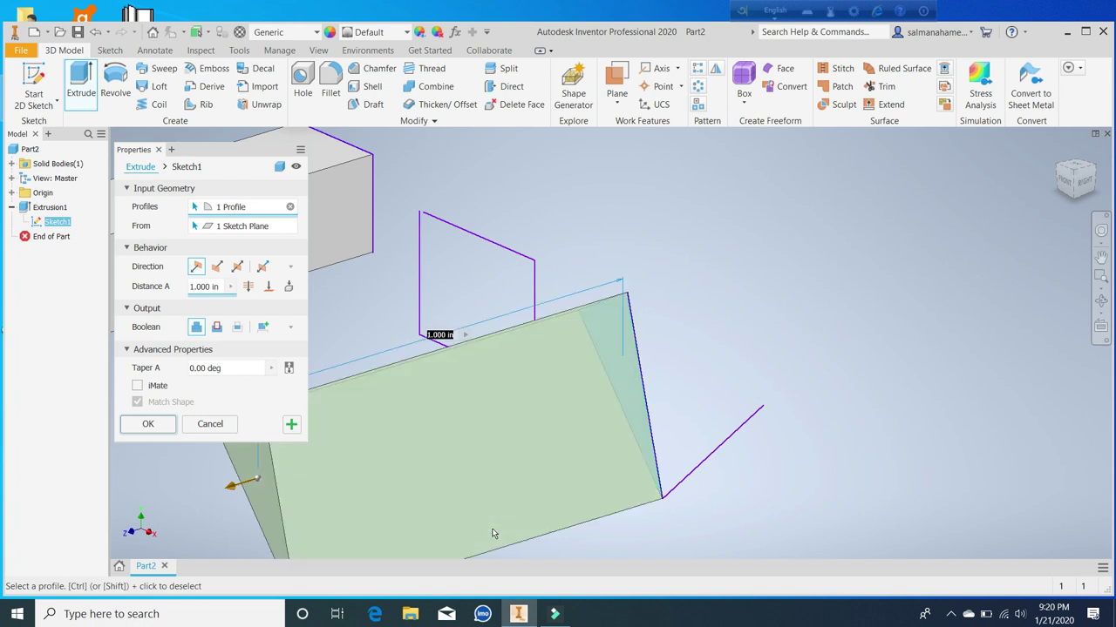
{"action": "scroll", "coordinate": [467, 468], "scroll_direction": "down", "scroll_amount": 3}
{"action": "scroll", "coordinate": [430, 479], "scroll_direction": "up", "scroll_amount": 2}
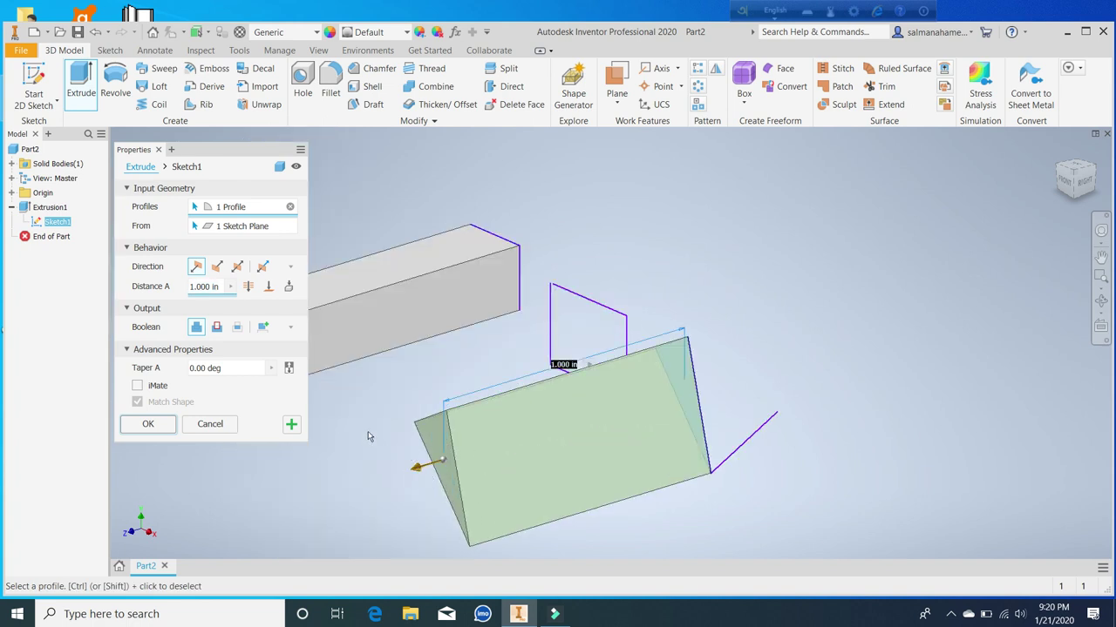
{"action": "type", "text": "."}
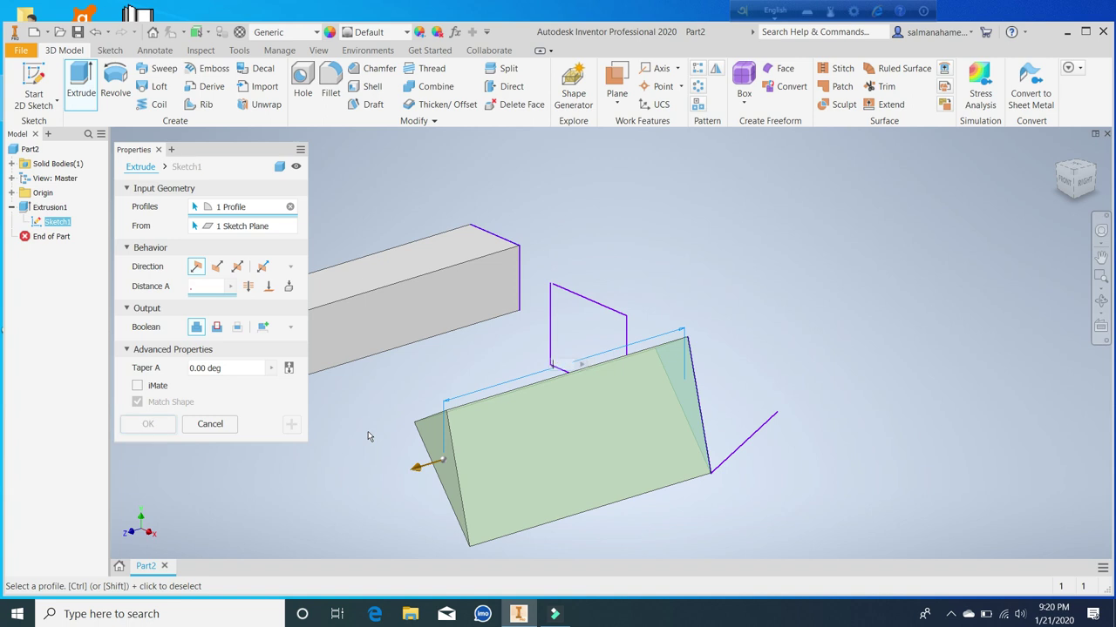
{"action": "type", "text": "5"}
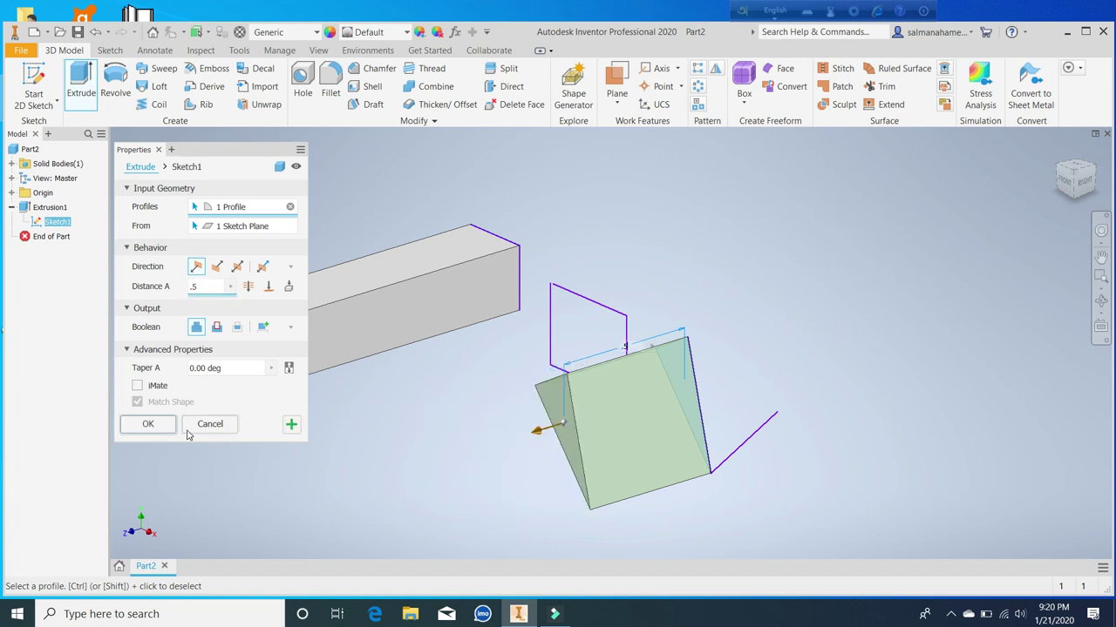
{"action": "left_click", "coordinate": [137, 425]}
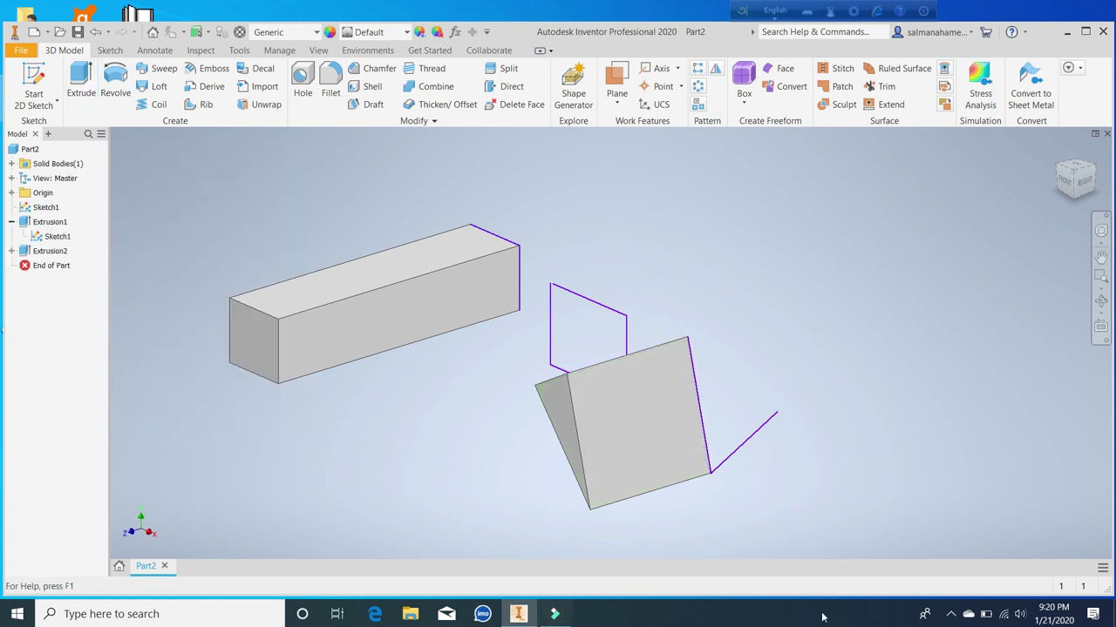
{"action": "left_click", "coordinate": [951, 615]}
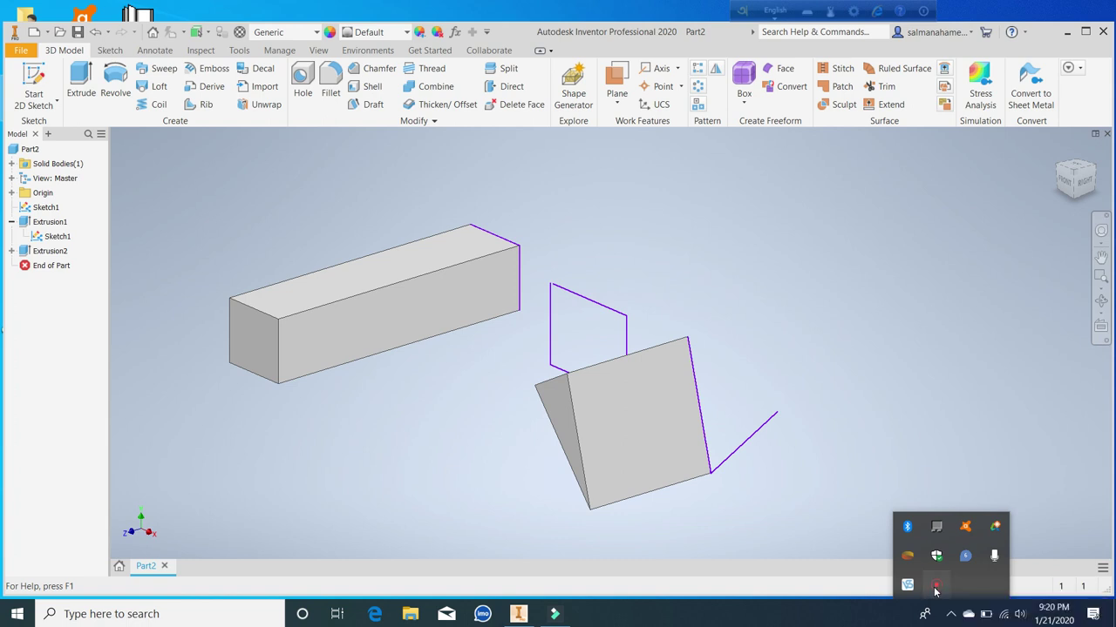
{"action": "left_click", "coordinate": [936, 587]}
{"action": "left_click", "coordinate": [950, 614]}
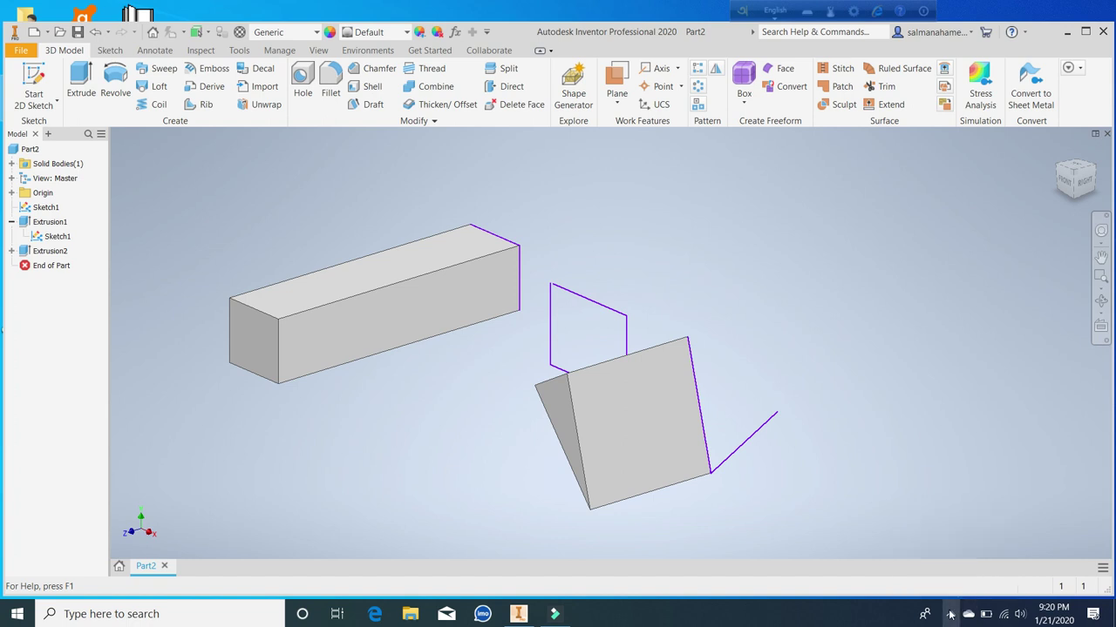
{"action": "left_click", "coordinate": [950, 613]}
{"action": "scroll", "coordinate": [588, 440], "scroll_direction": "up", "scroll_amount": 3}
{"action": "scroll", "coordinate": [588, 440], "scroll_direction": "down", "scroll_amount": 4}
{"action": "scroll", "coordinate": [588, 435], "scroll_direction": "up", "scroll_amount": 2}
{"action": "scroll", "coordinate": [588, 434], "scroll_direction": "up", "scroll_amount": 2}
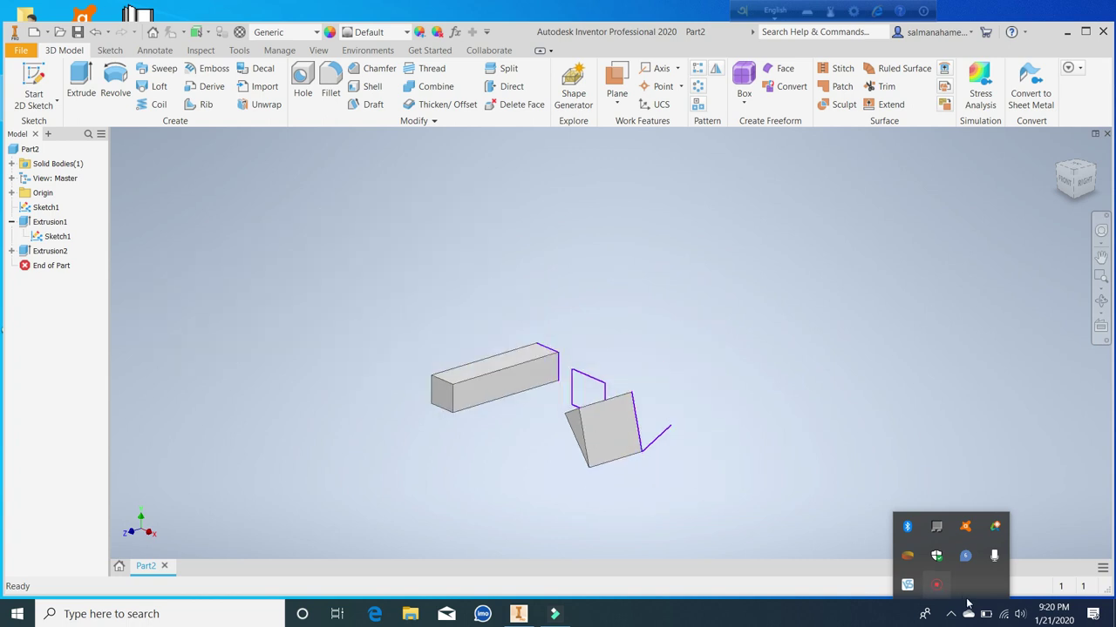
{"action": "left_click", "coordinate": [938, 586]}
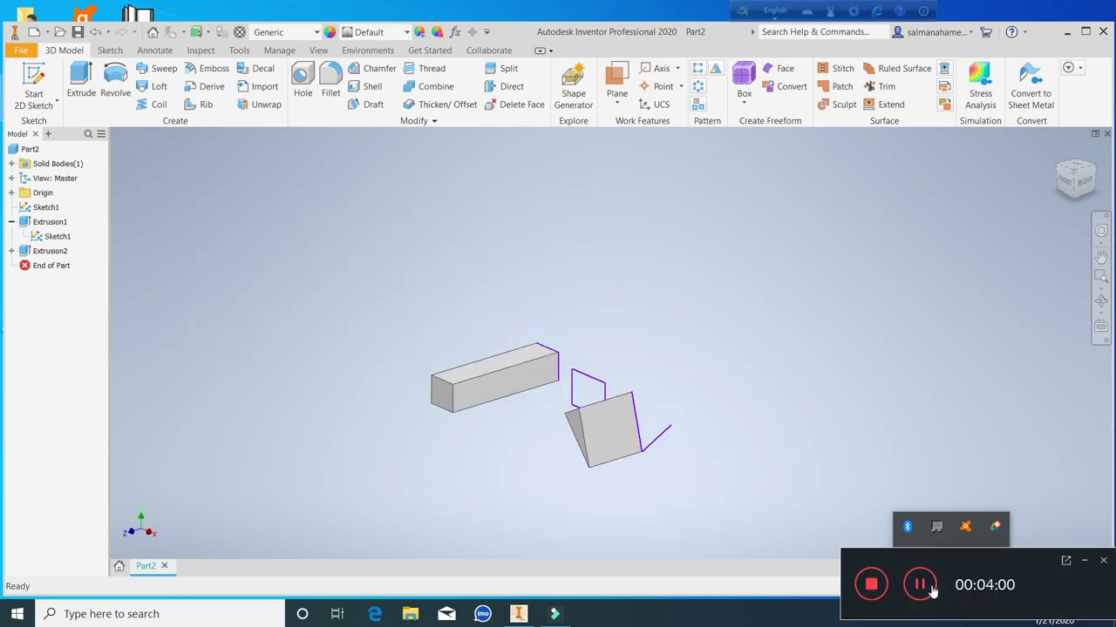